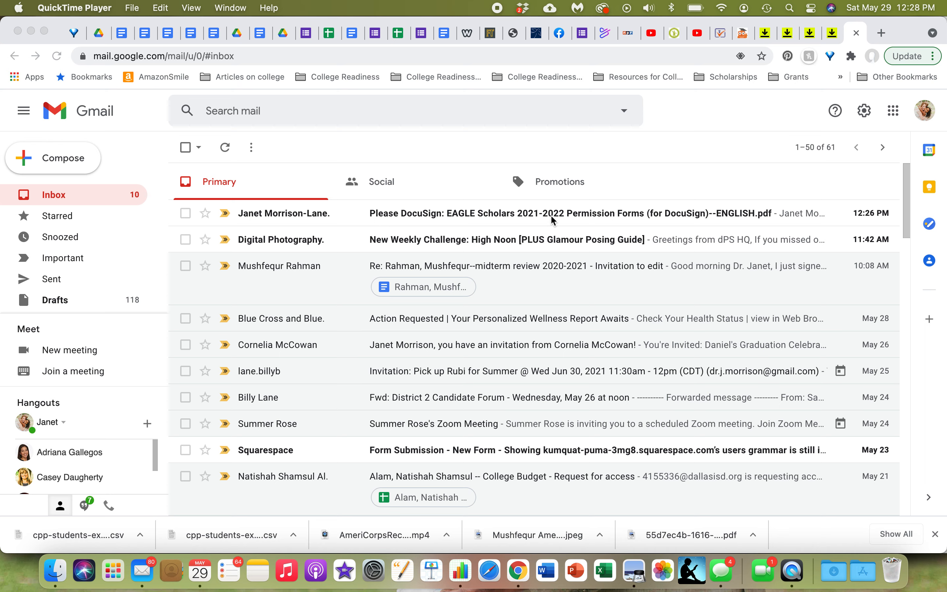
Step: Open the EAGLE Scholars DocuSign email and launch the document review from it
left_click(426, 213)
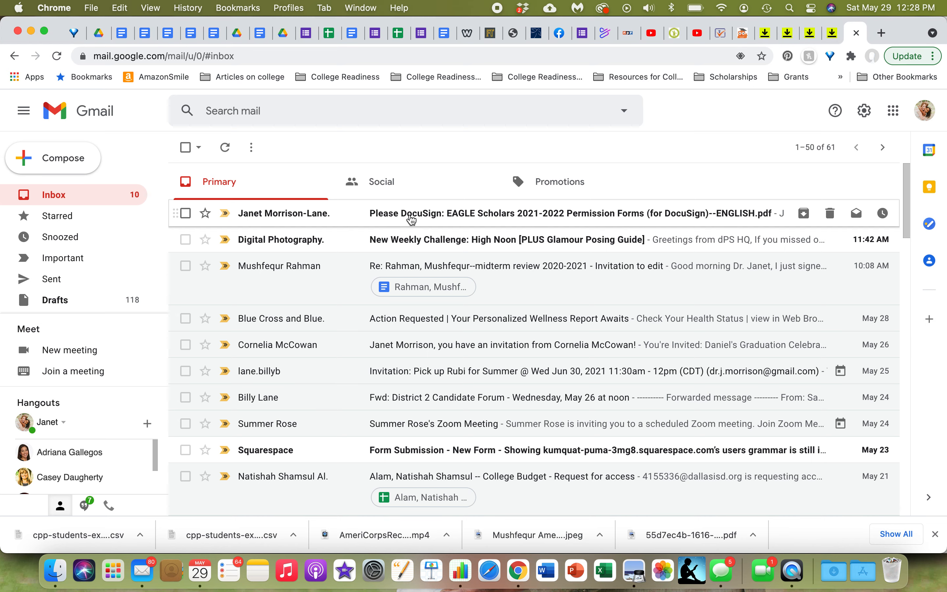
left_click(410, 216)
scroll(521, 274, "down", 4)
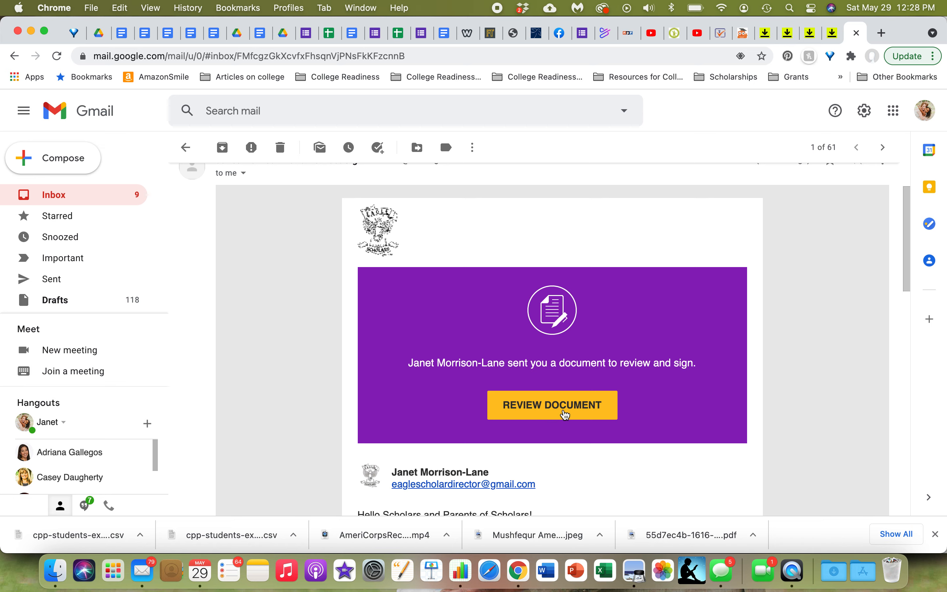
left_click(566, 415)
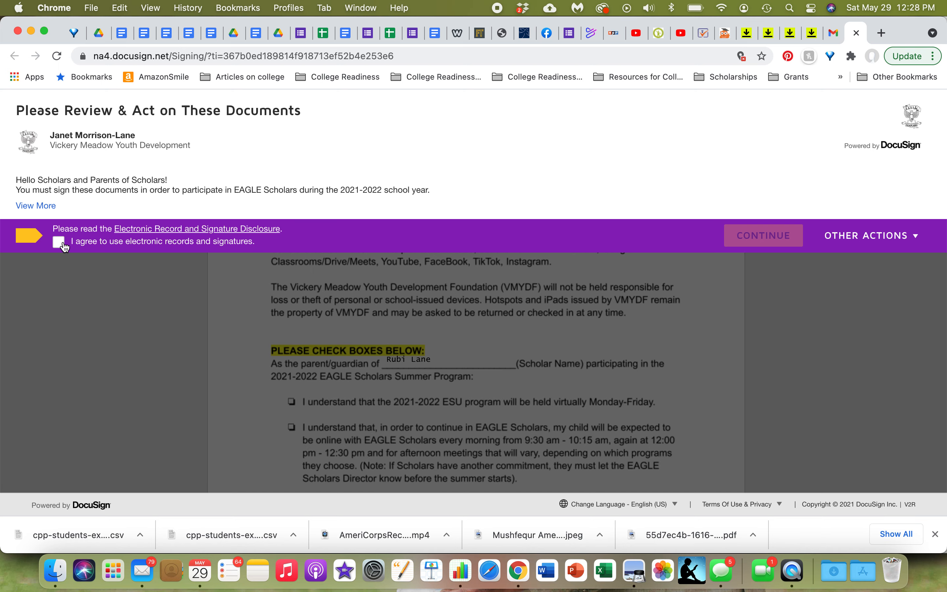
Step: Agree to use electronic records and signatures, continue, and start the guided signing
left_click(64, 245)
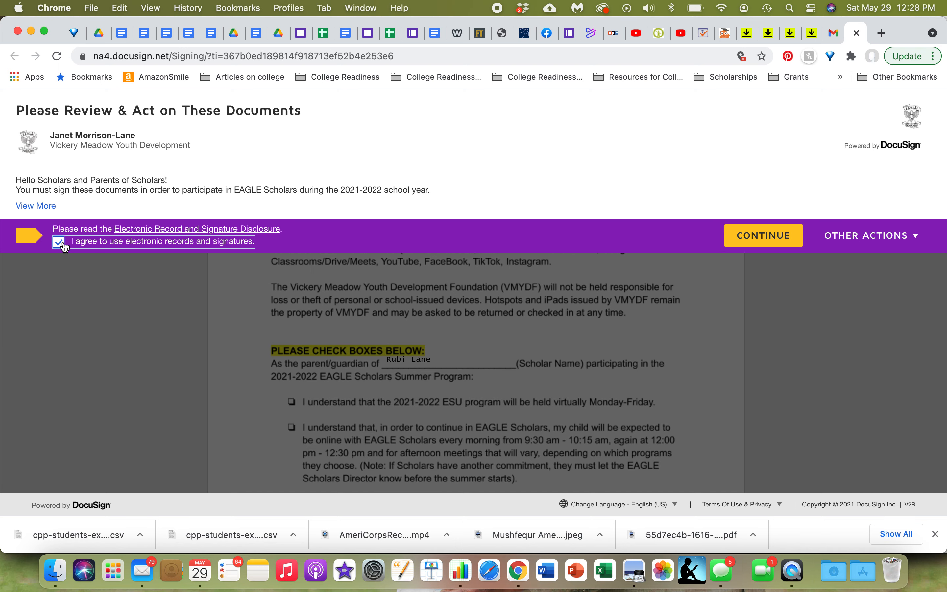
left_click(768, 235)
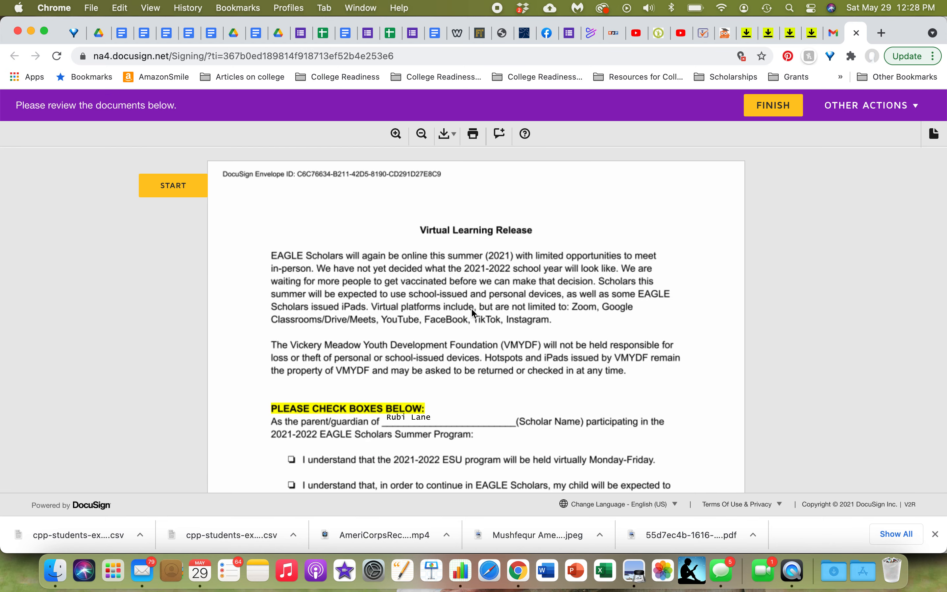
left_click(177, 192)
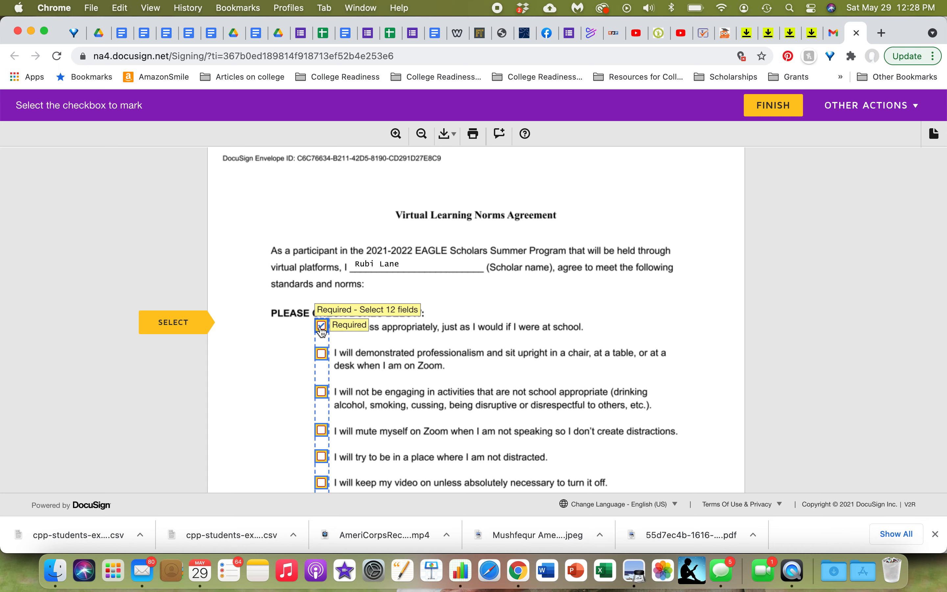
Step: Check every agreement box in the Virtual Learning Norms Agreement
left_click(322, 355)
left_click(322, 392)
scroll(352, 392, "down", 5)
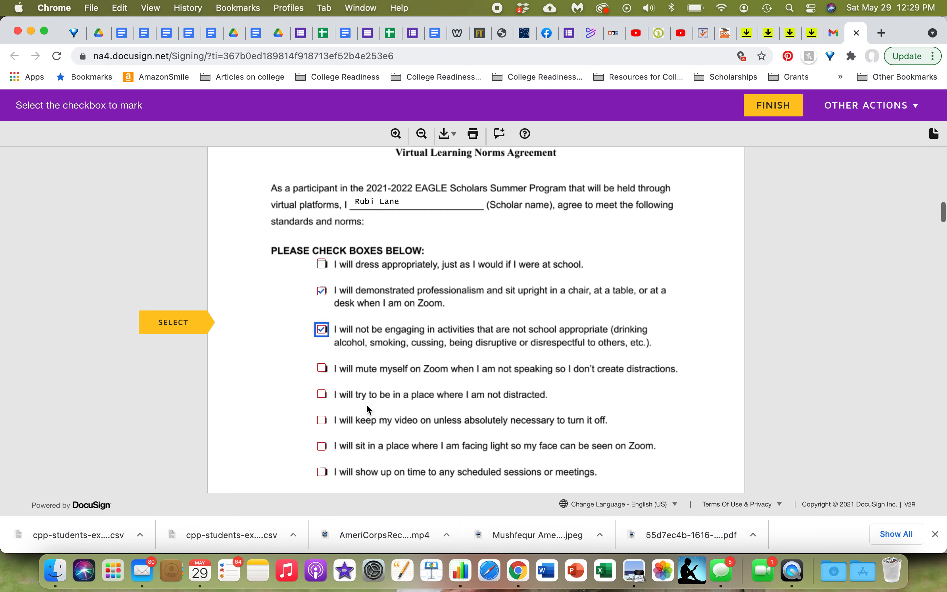
left_click(322, 325)
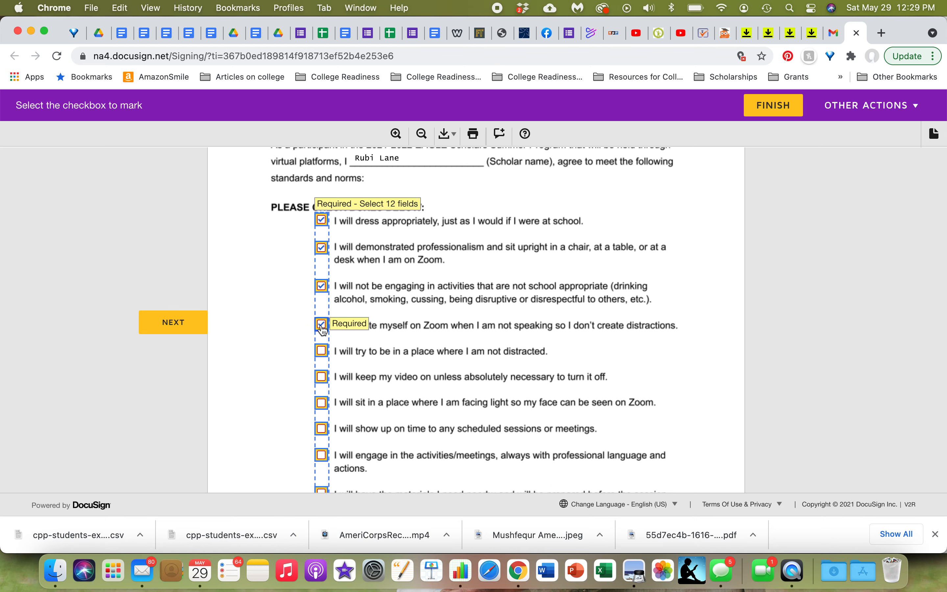
left_click(322, 351)
left_click(322, 376)
left_click(322, 403)
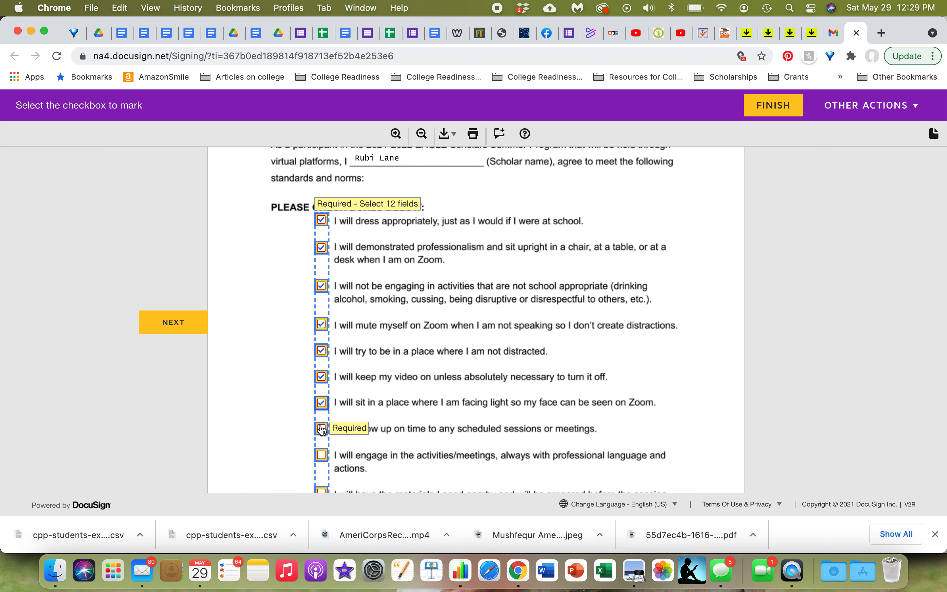
left_click(322, 428)
left_click(322, 455)
scroll(407, 430, "down", 5)
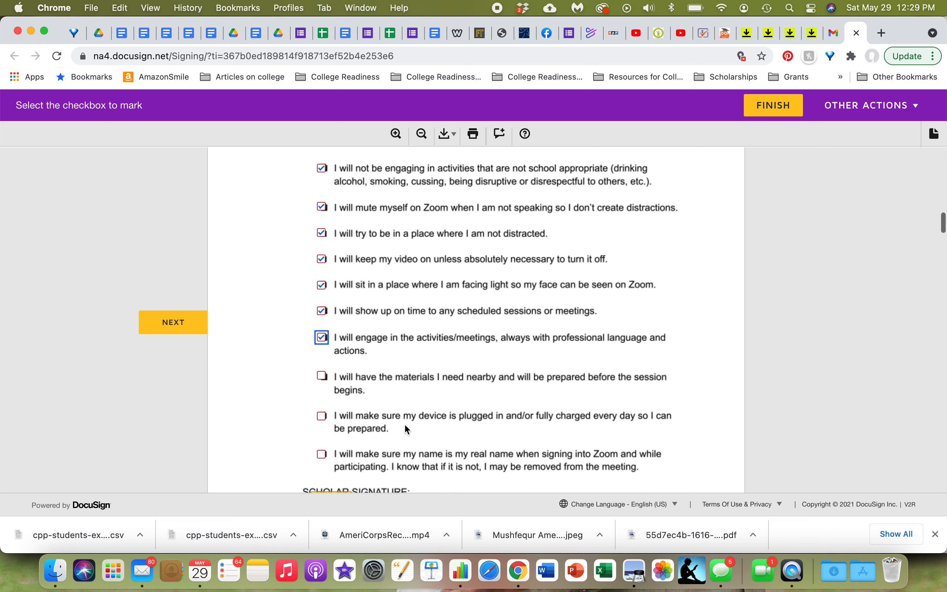
left_click(322, 370)
left_click(322, 410)
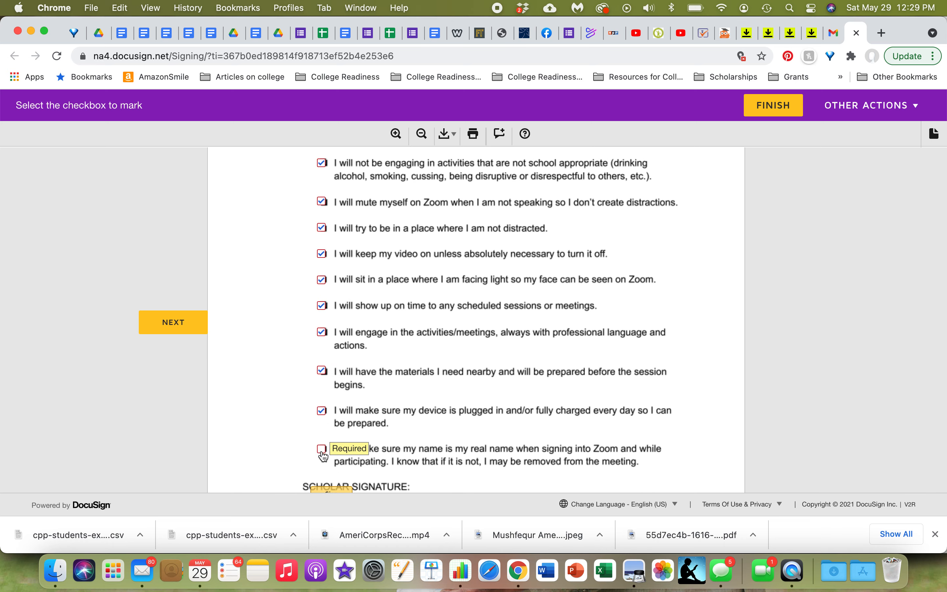
left_click(322, 449)
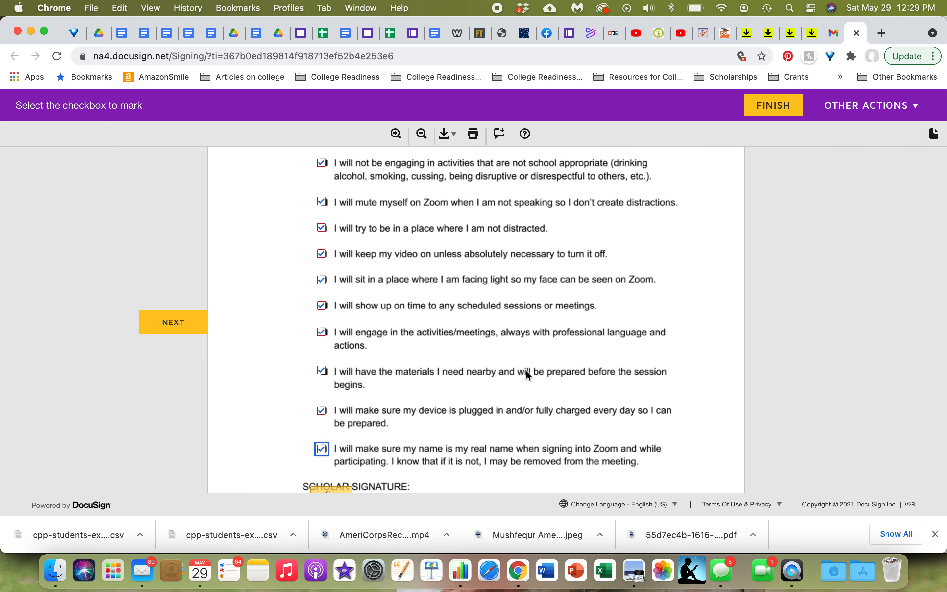
Step: Step through the required fields with the signing guide until reaching the scholar signature field
scroll(527, 372, "down", 2)
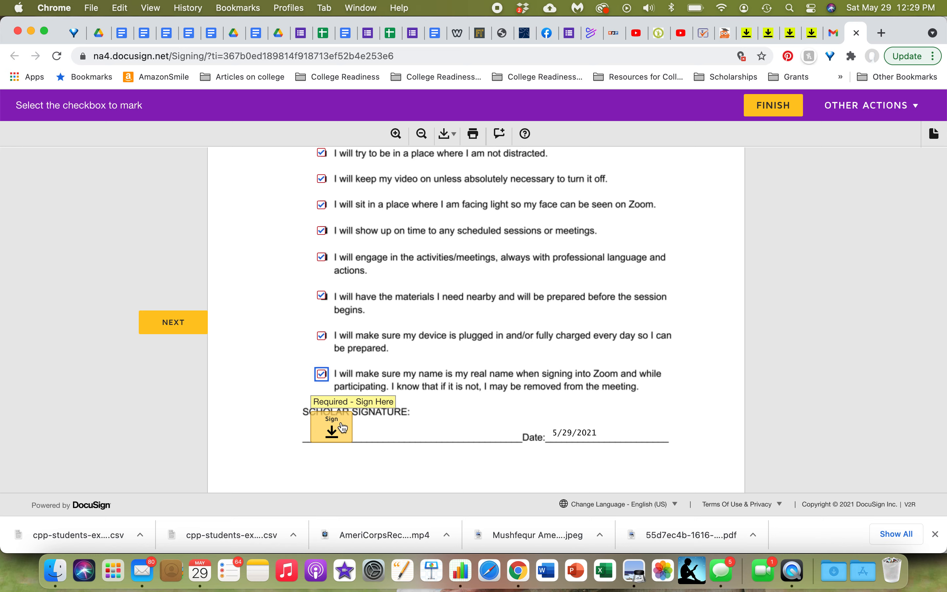
left_click(175, 325)
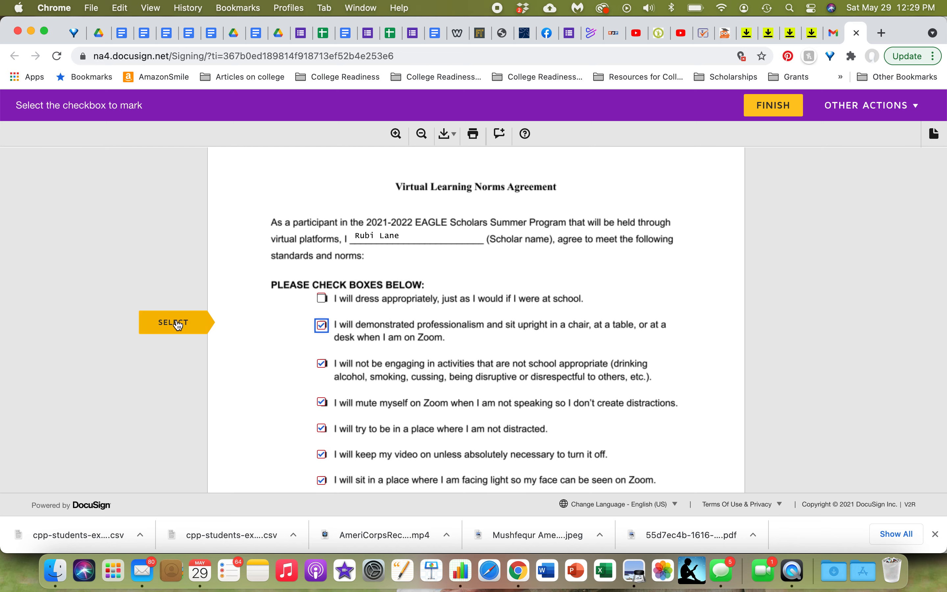
left_click(175, 325)
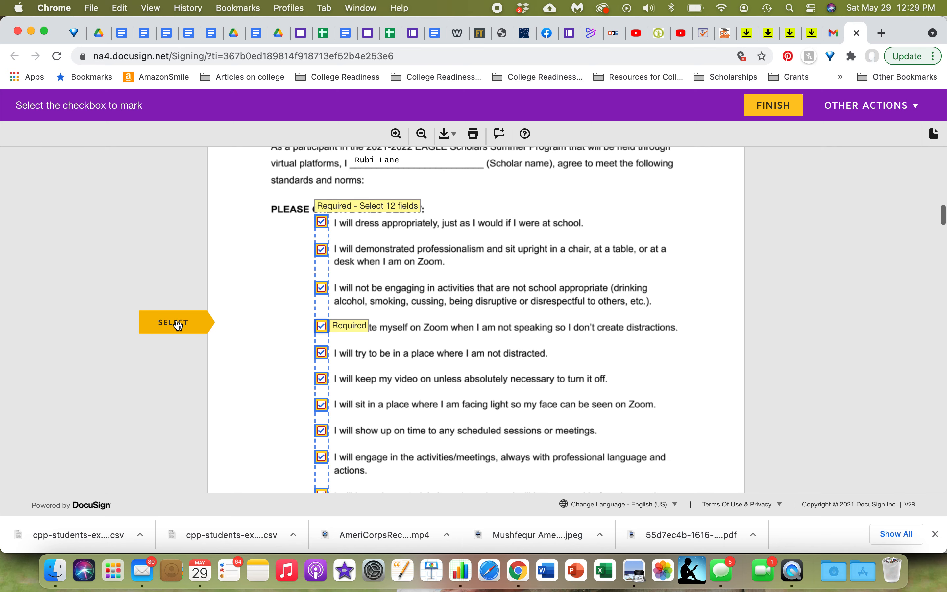
left_click(177, 322)
left_click(177, 322)
left_click(177, 322)
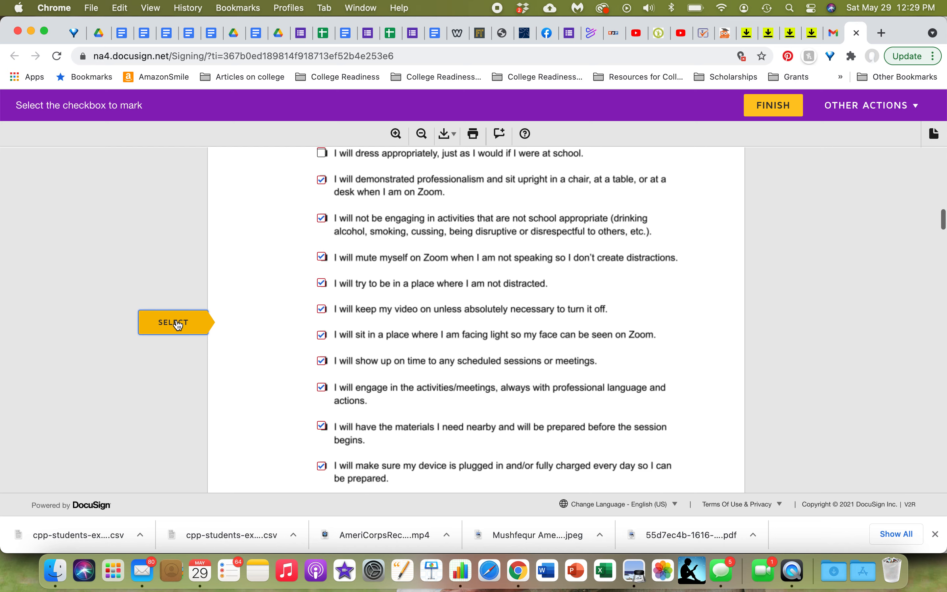
left_click(177, 323)
left_click(176, 324)
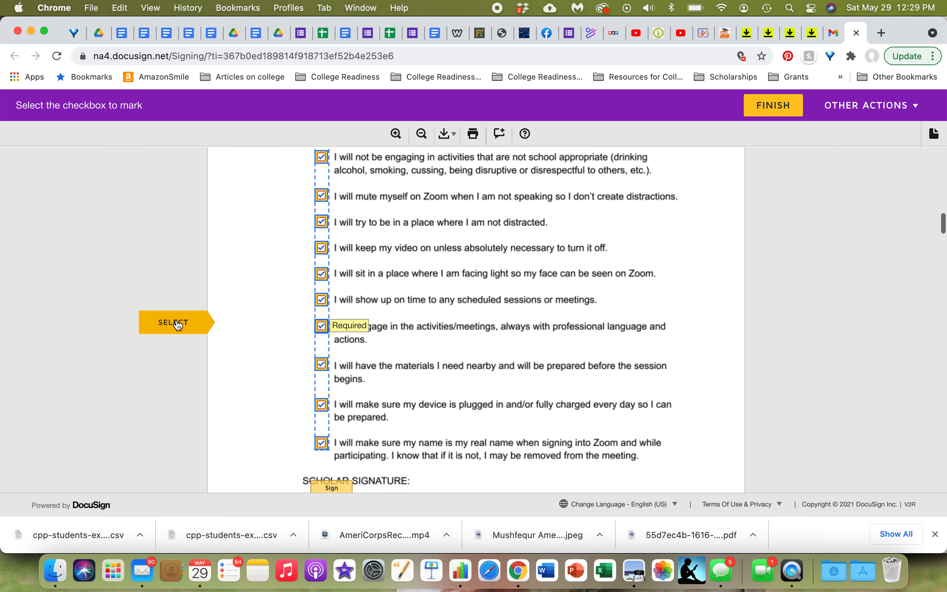
left_click(177, 323)
left_click(177, 323)
left_click(177, 323)
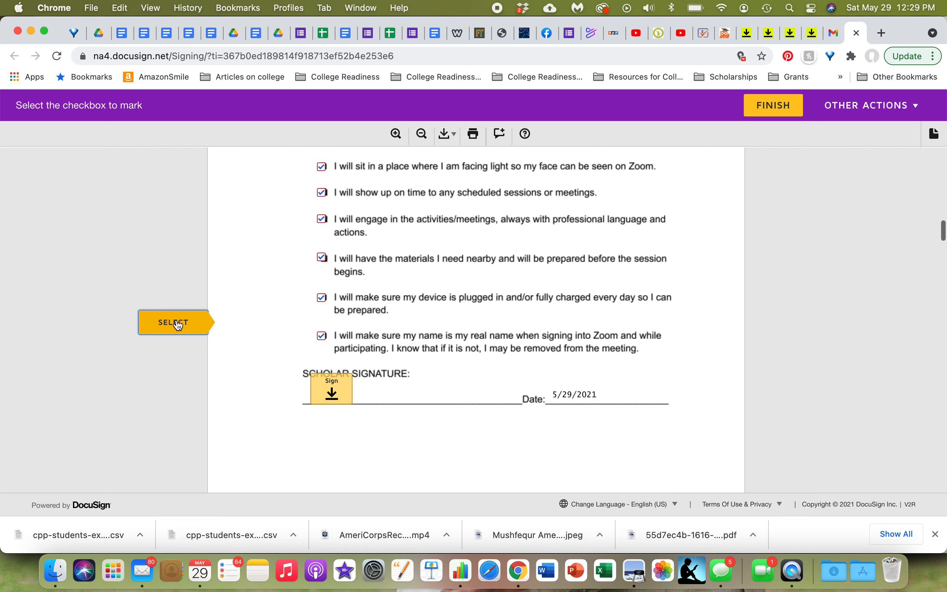
left_click(177, 324)
left_click(175, 323)
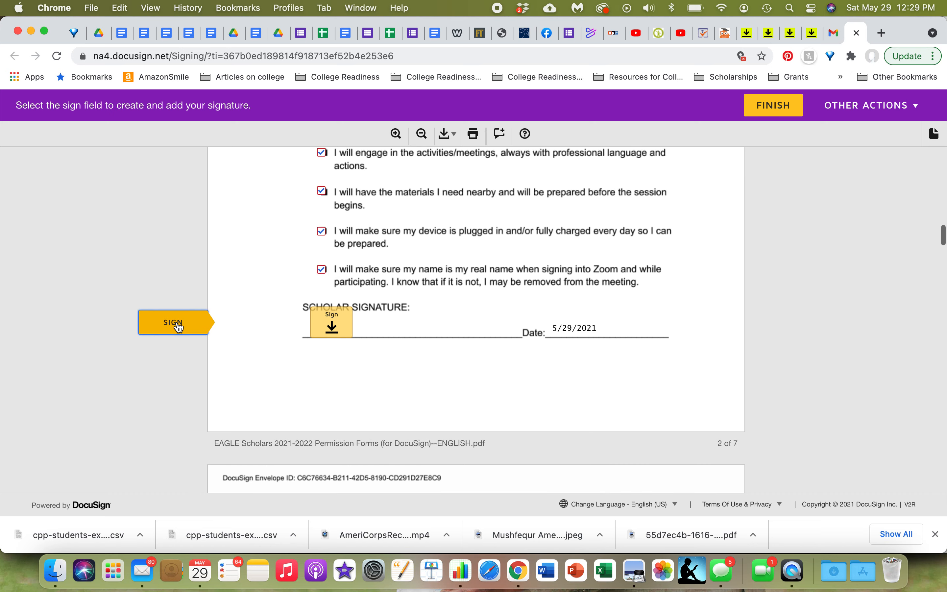
Step: Sign the scholar signature field, adopting the default signature style rather than a drawn one
left_click(338, 325)
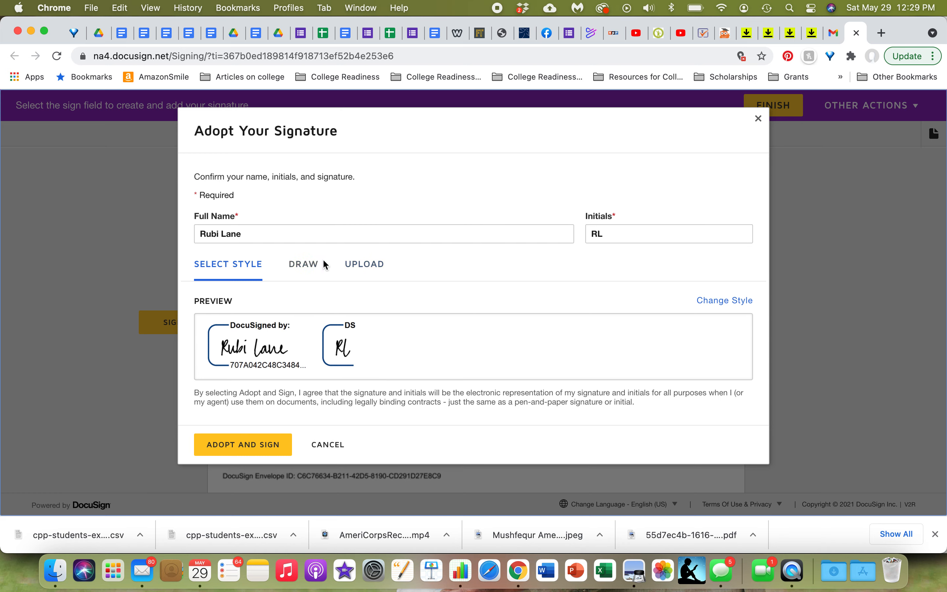
left_click(299, 268)
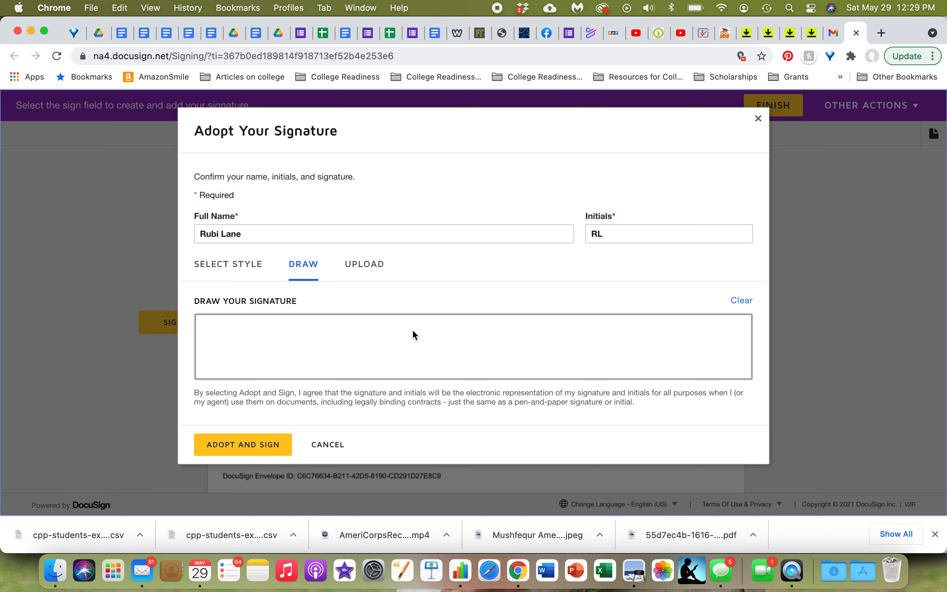
left_click(226, 269)
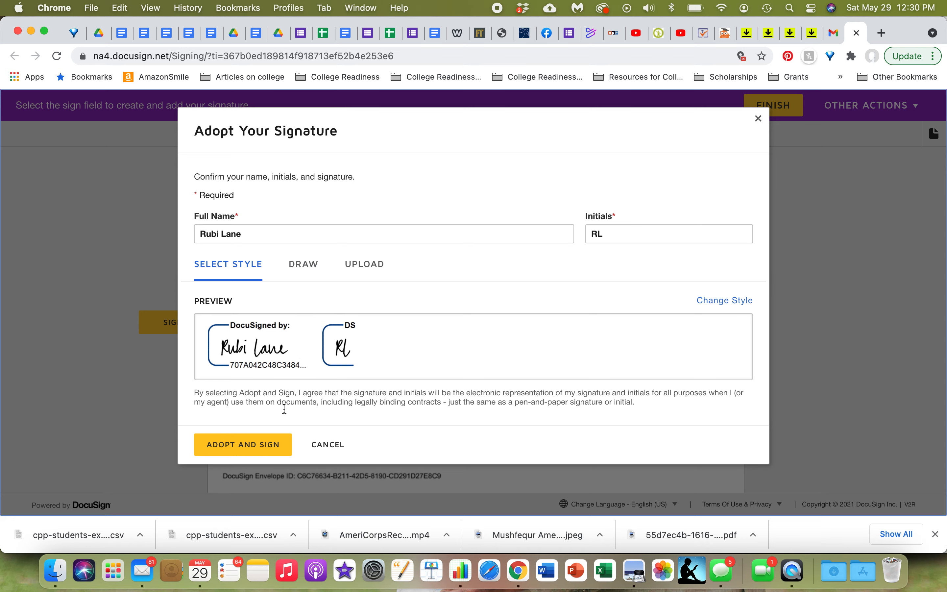
left_click(270, 444)
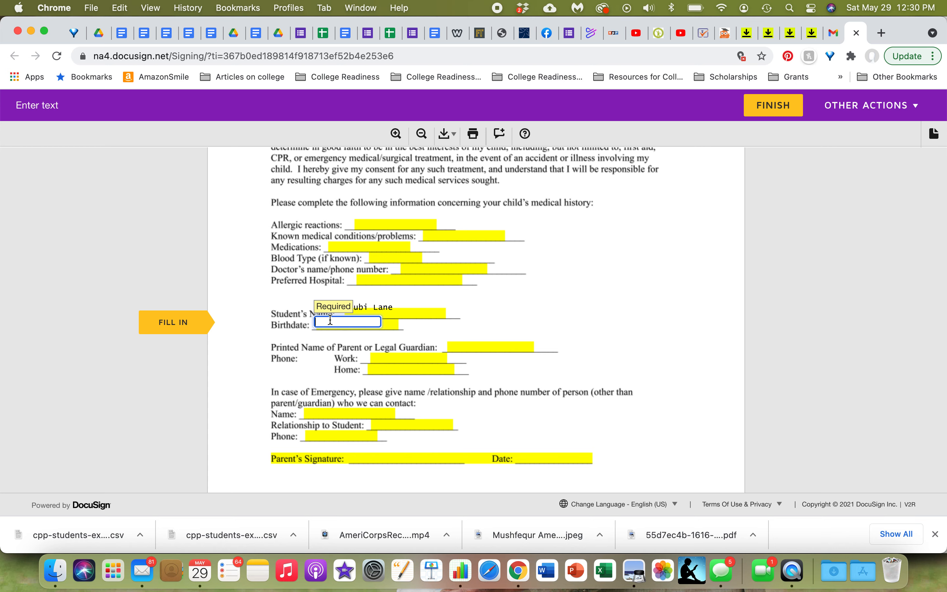
Step: Enter the student's birthdate in the medical form
type("1/1/07")
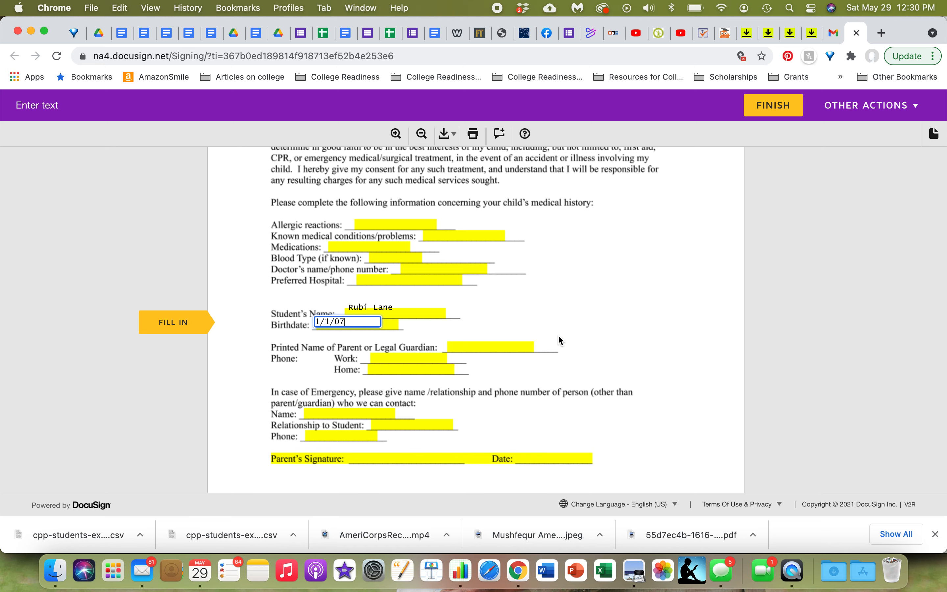
Step: Sign the student signature field on the consent page and enter the student's birthdate there
scroll(559, 335, "down", 2)
scroll(560, 340, "down", 4)
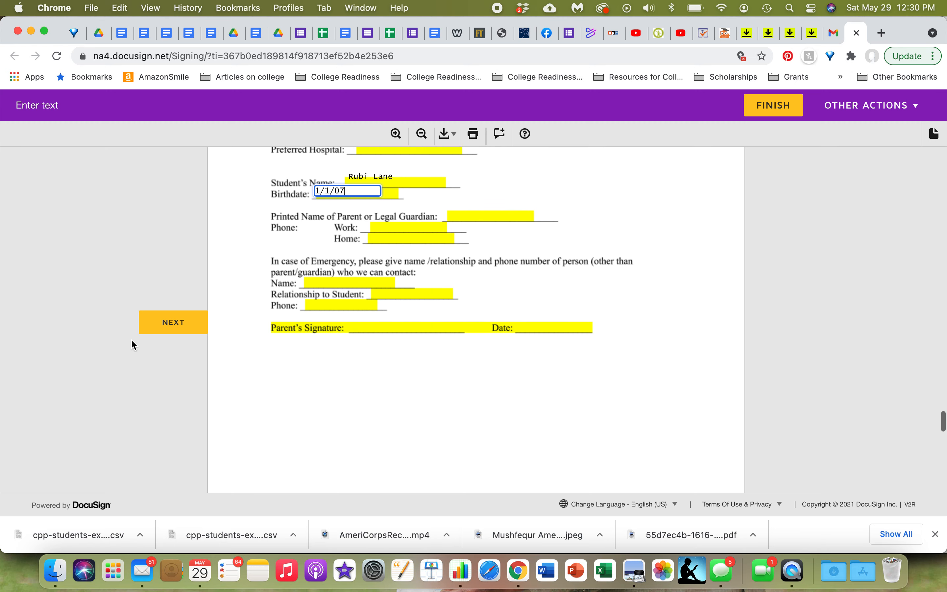
left_click(153, 326)
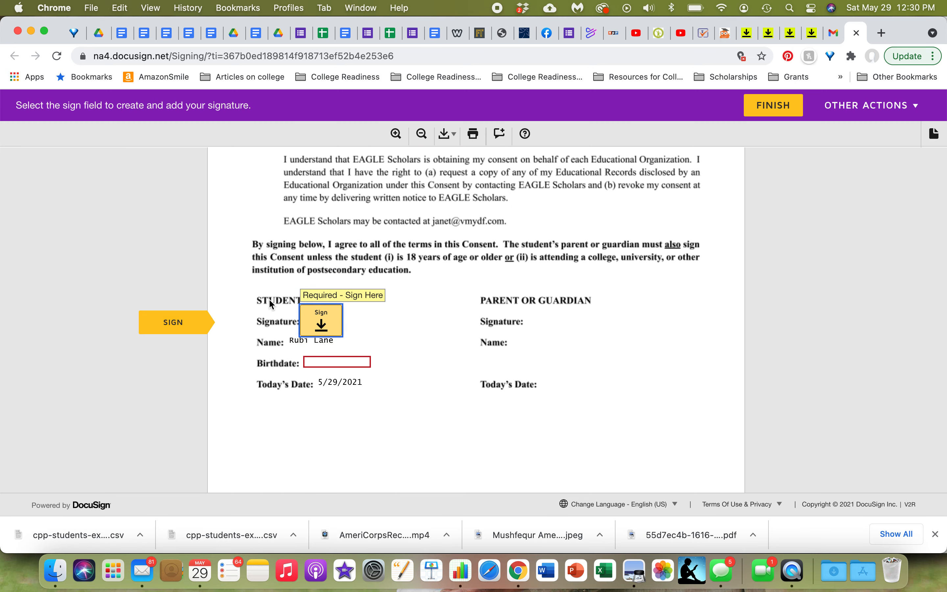
left_click(342, 320)
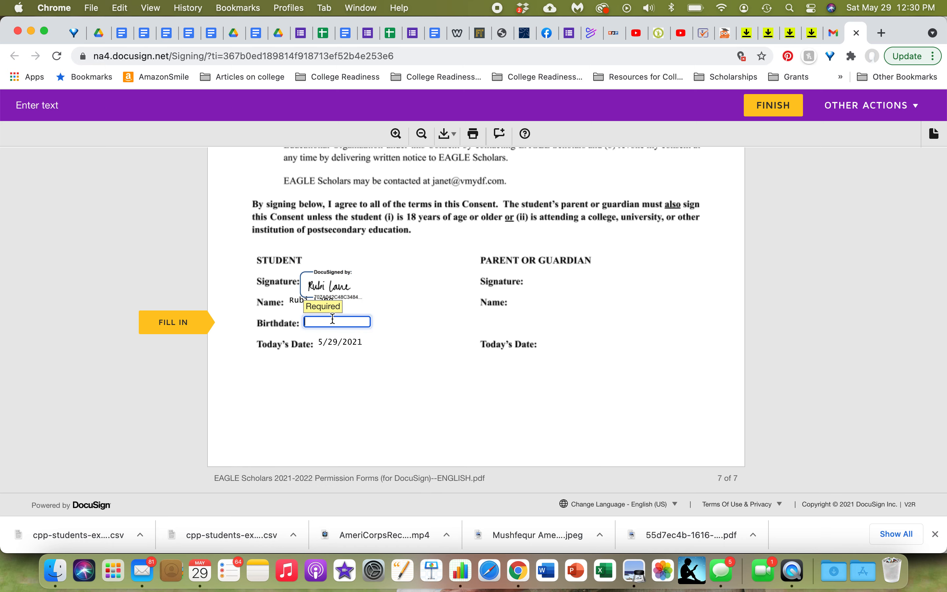
type("1/1/07")
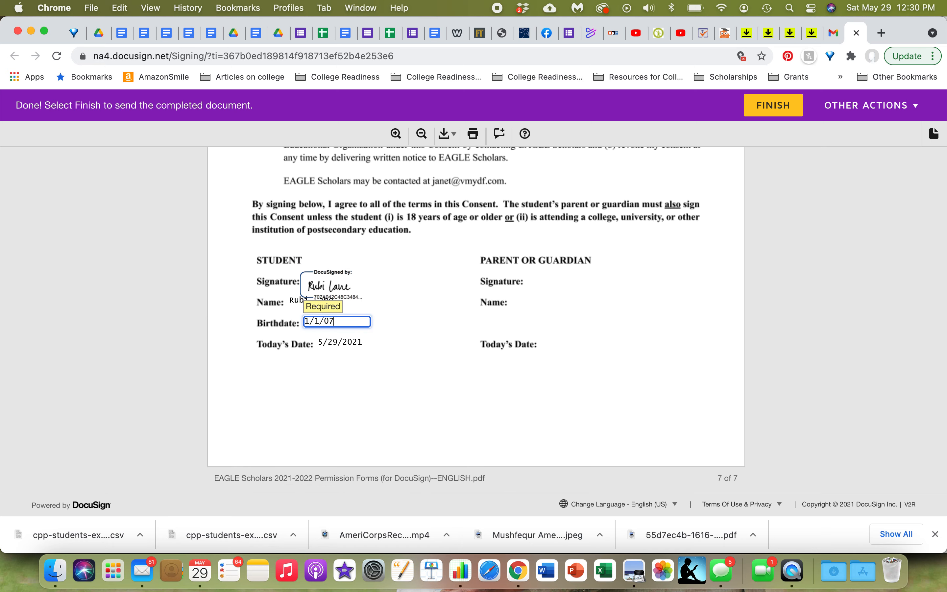
left_click(416, 357)
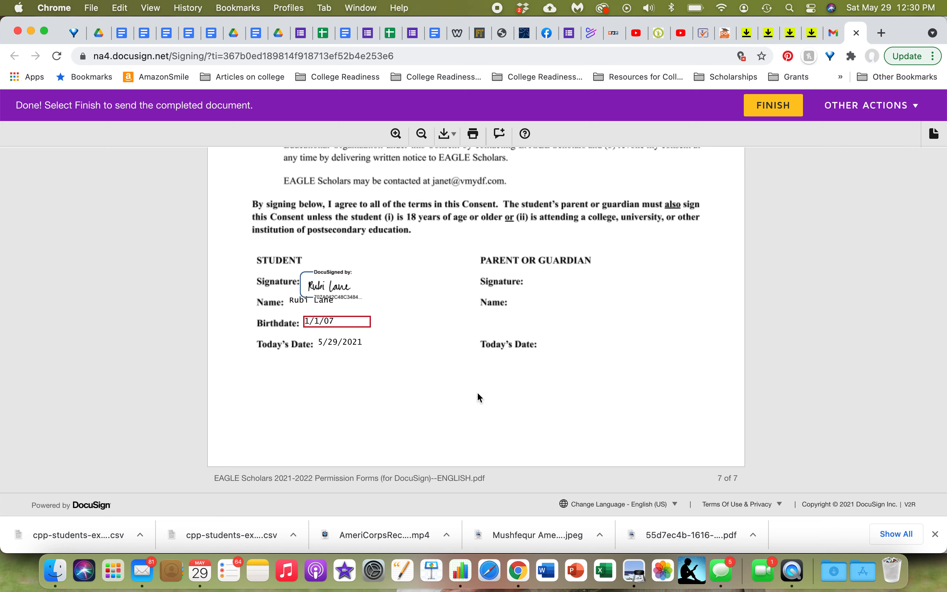
Step: Finish the signing and decline the offer to create a DocuSign account
scroll(476, 392, "down", 3)
left_click(479, 426)
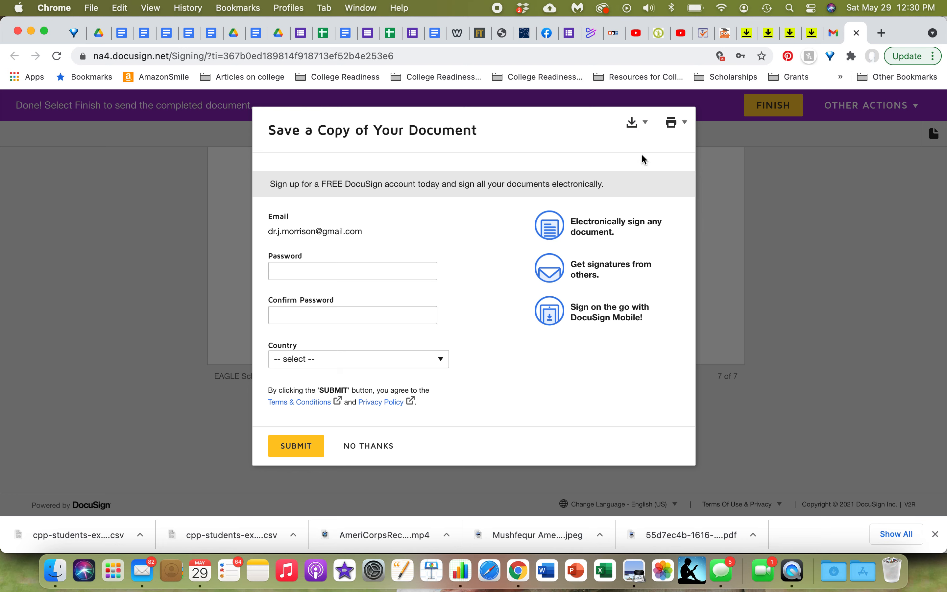
left_click(375, 448)
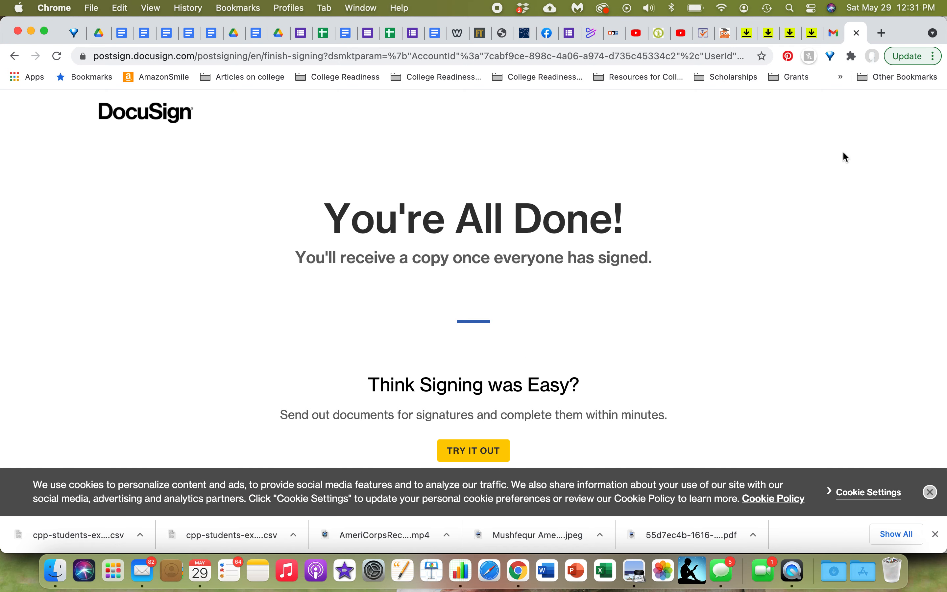
Step: Close the DocuSign tab and reopen the DocuSign email thread from the inbox
left_click(857, 34)
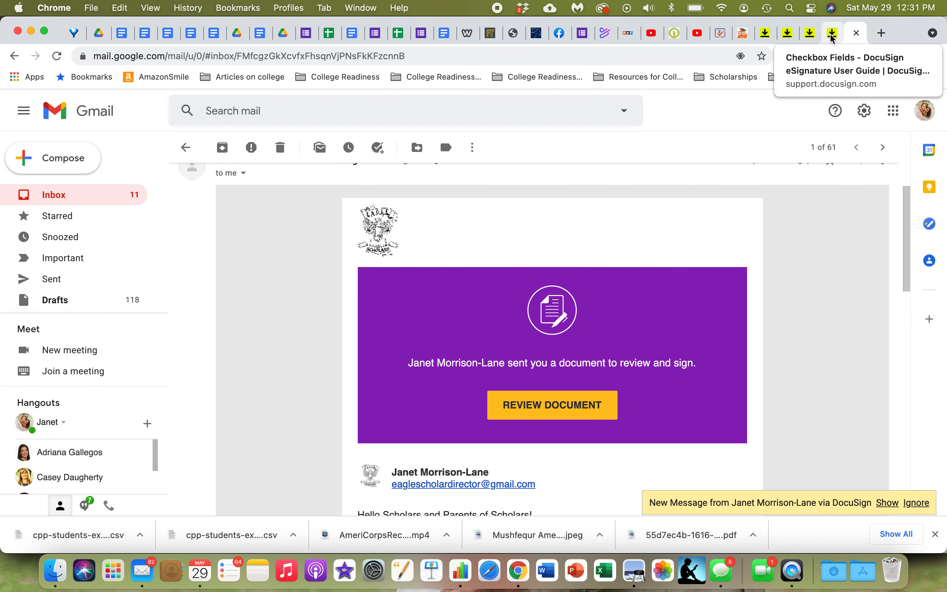
left_click(55, 194)
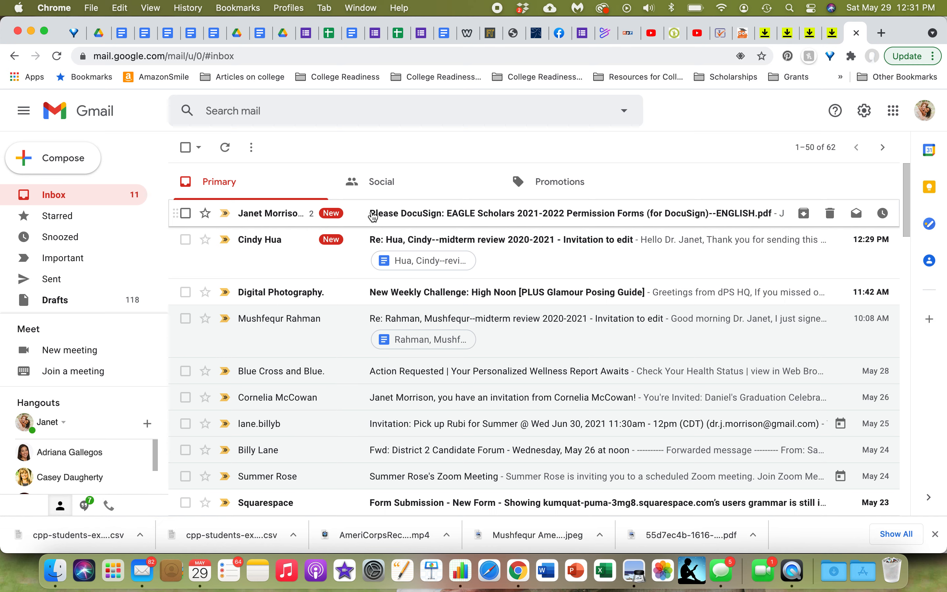
left_click(439, 214)
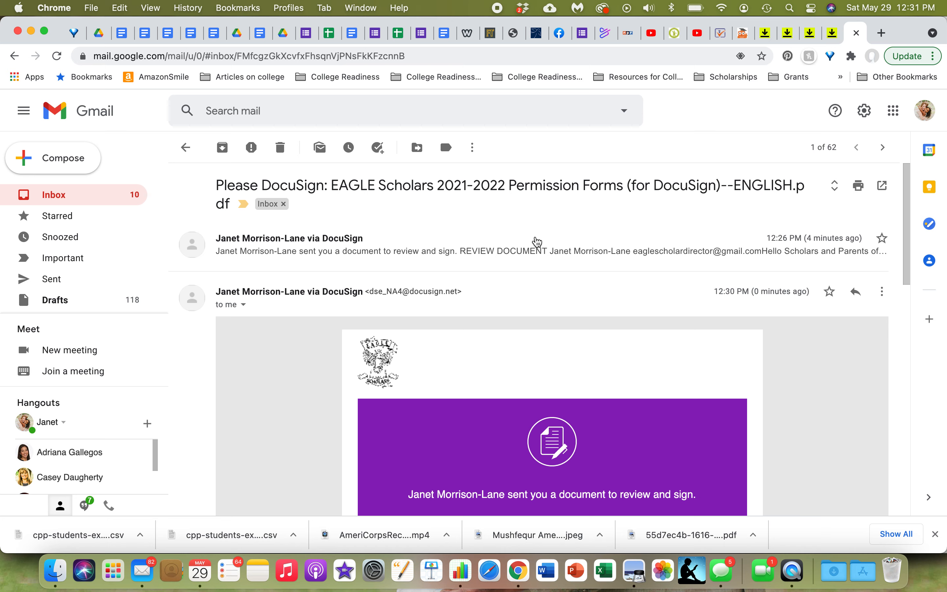
scroll(536, 243, "down", 4)
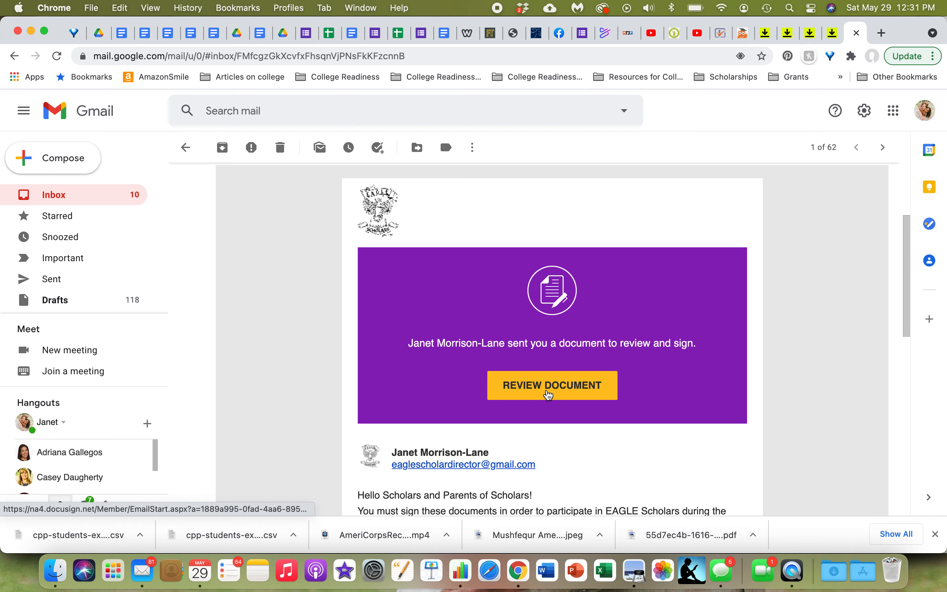
Step: Open the document for review from the email, agree to use electronic records and signatures, and continue
left_click(548, 392)
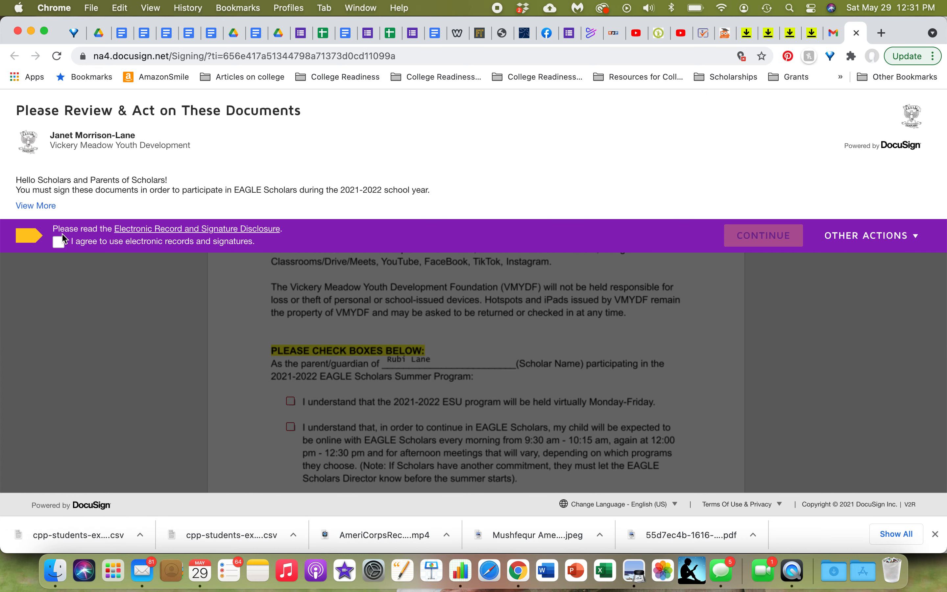
left_click(60, 245)
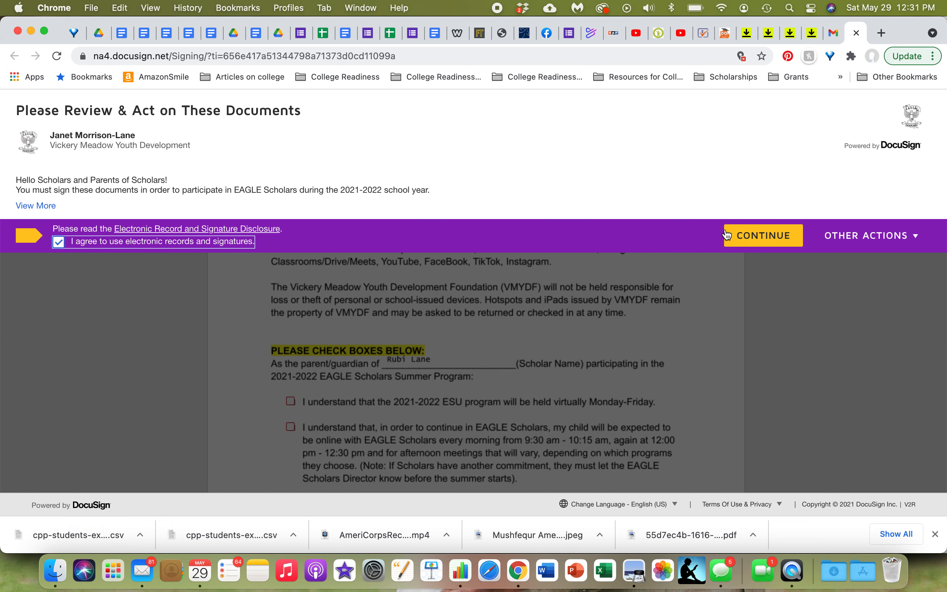
left_click(769, 236)
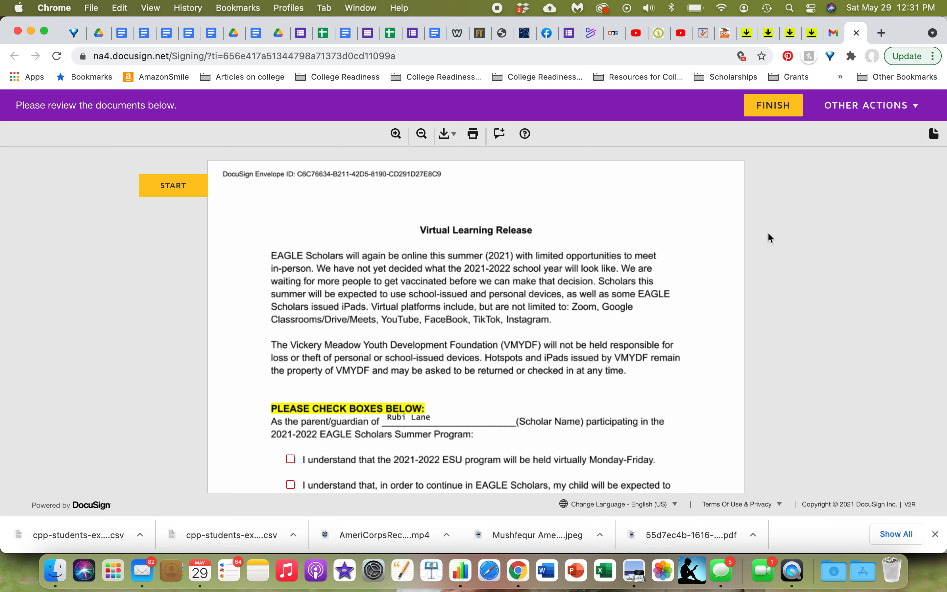
Step: Start the signing and tick the acknowledgement checkboxes on the Virtual Learning Release page
left_click(178, 188)
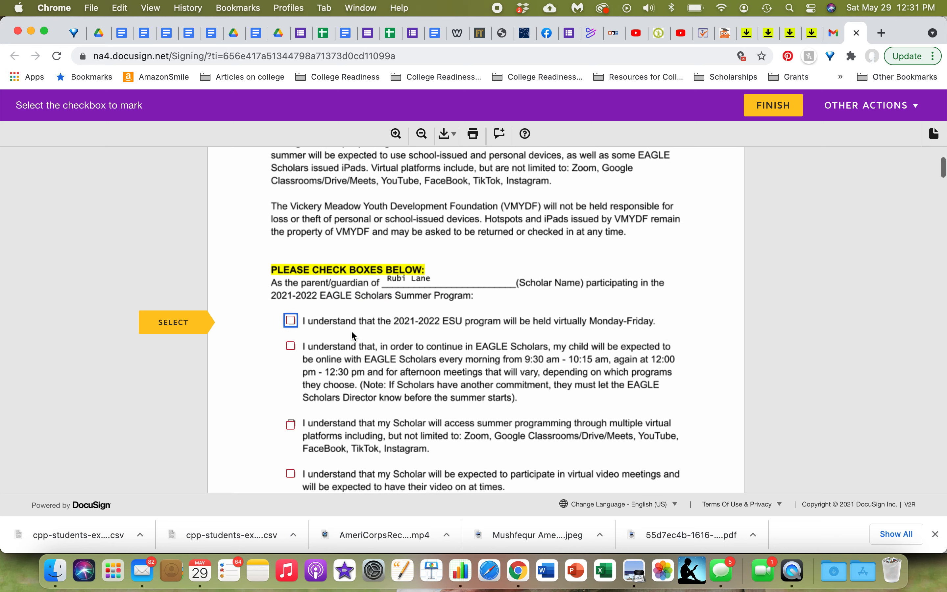
left_click(192, 325)
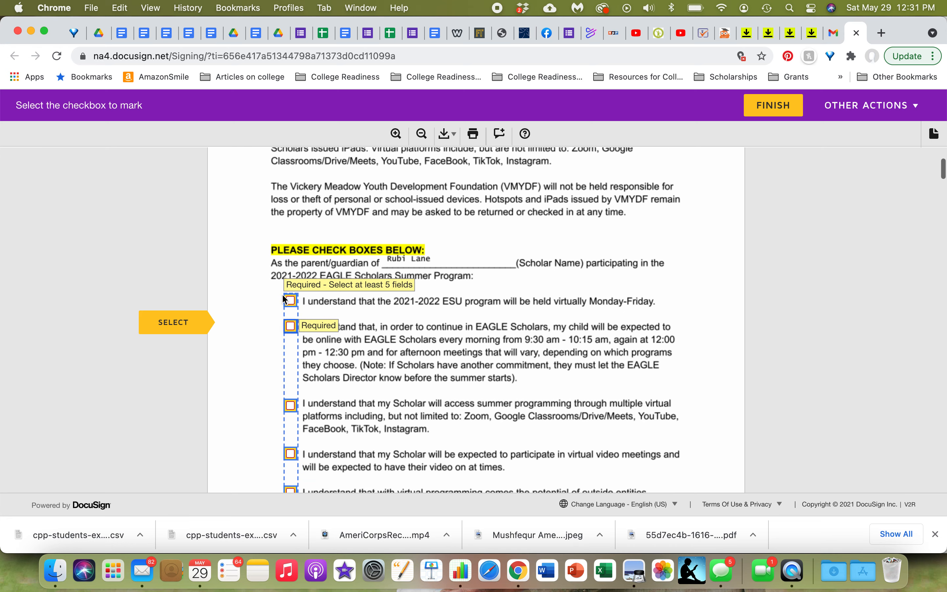
left_click(290, 300)
left_click(292, 327)
scroll(251, 399, "down", 3)
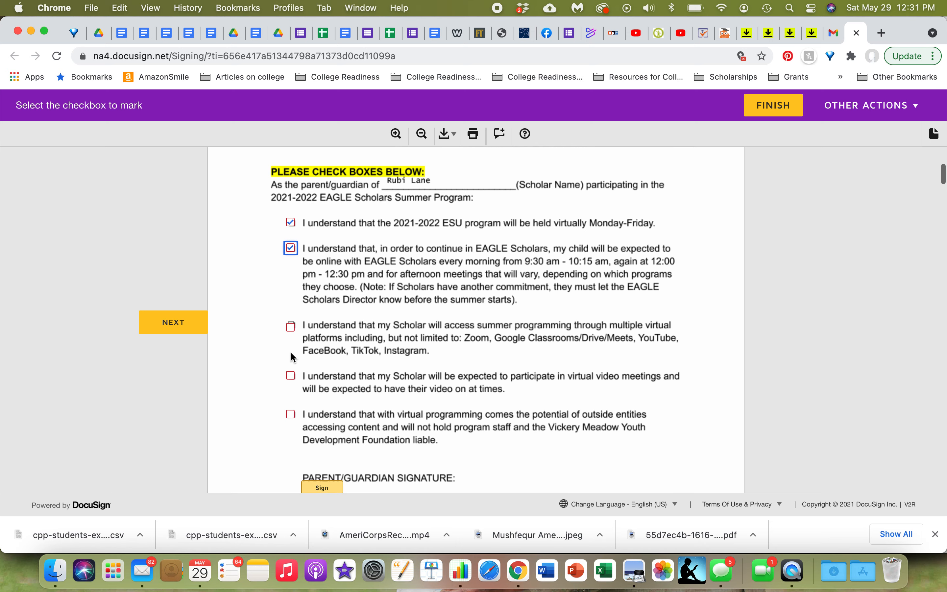
left_click(291, 376)
left_click(290, 414)
scroll(385, 399, "down", 3)
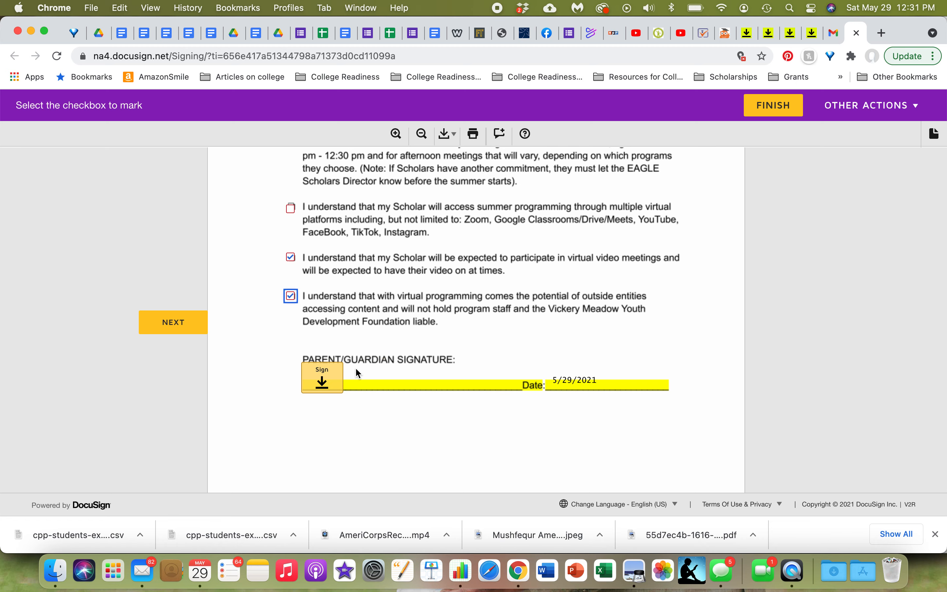
Step: Sign the parent/guardian signature field on the Virtual Learning Release, adopting the default signature style
left_click(321, 378)
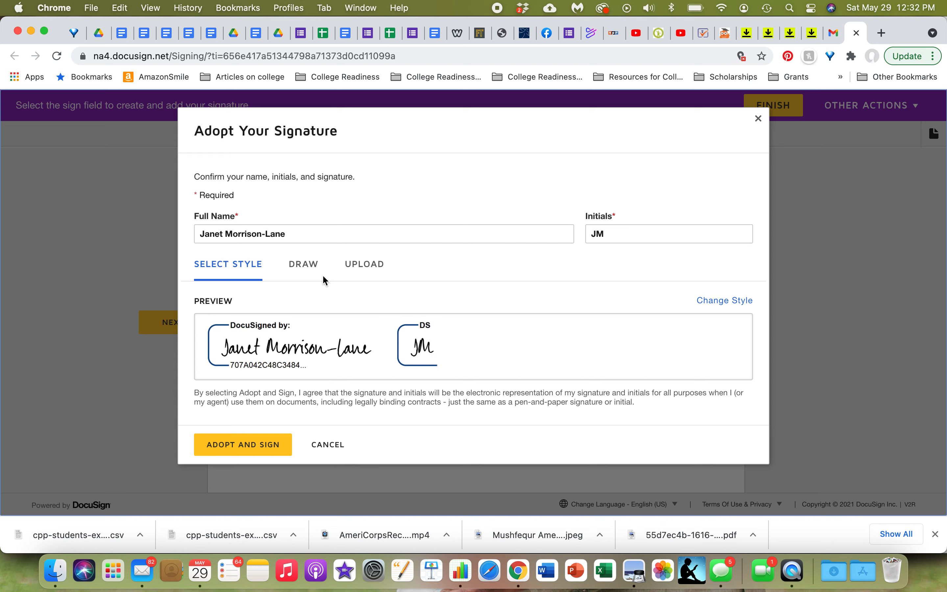
left_click(307, 267)
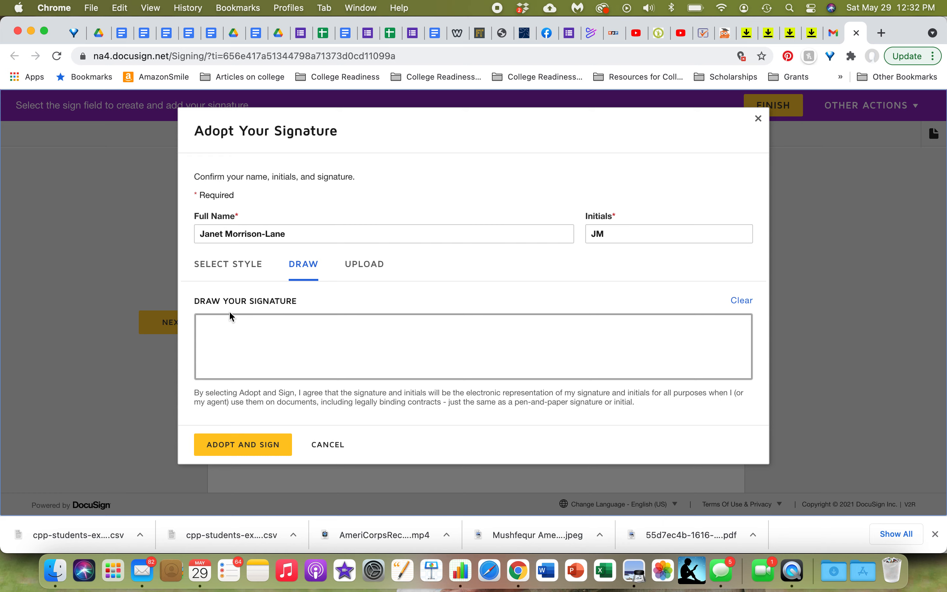
left_click(233, 271)
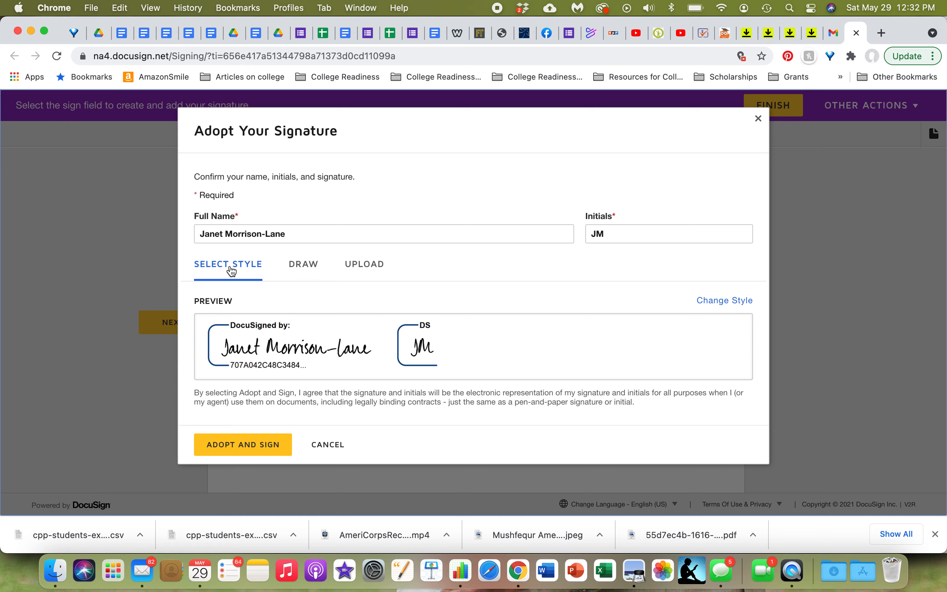
left_click(269, 450)
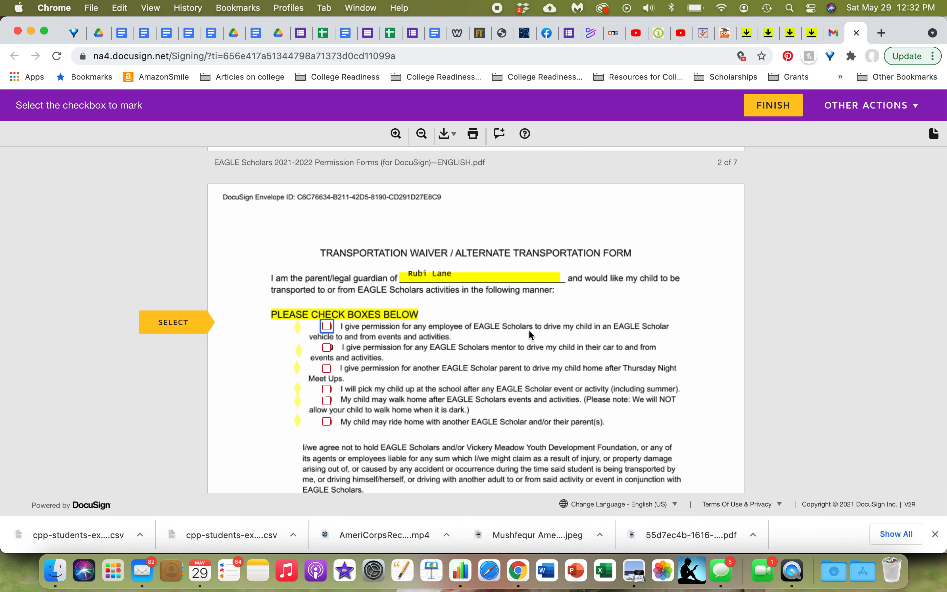
Step: On the transportation waiver, tick the option to pick the child up at school and sign the parent signature field
left_click(328, 391)
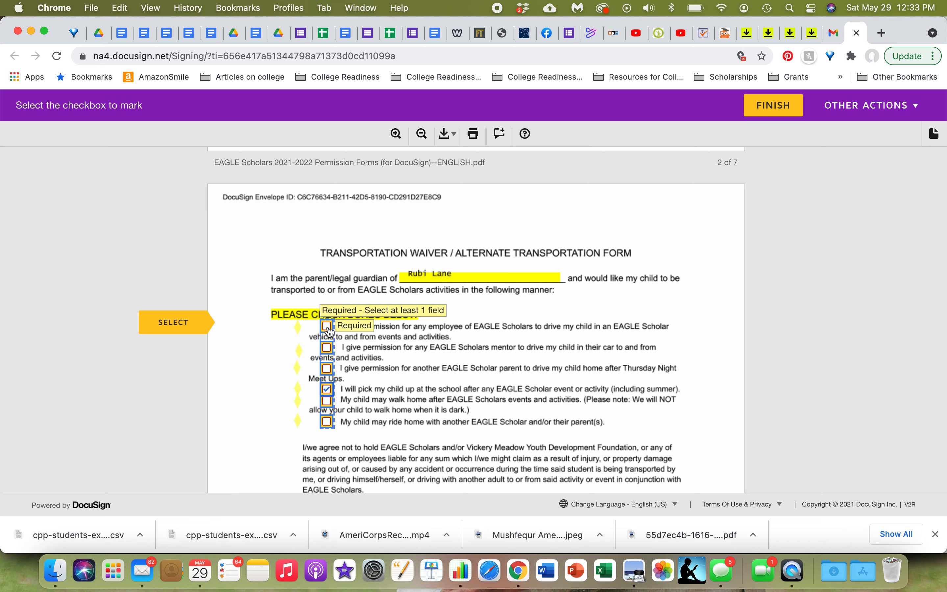
scroll(399, 374, "down", 10)
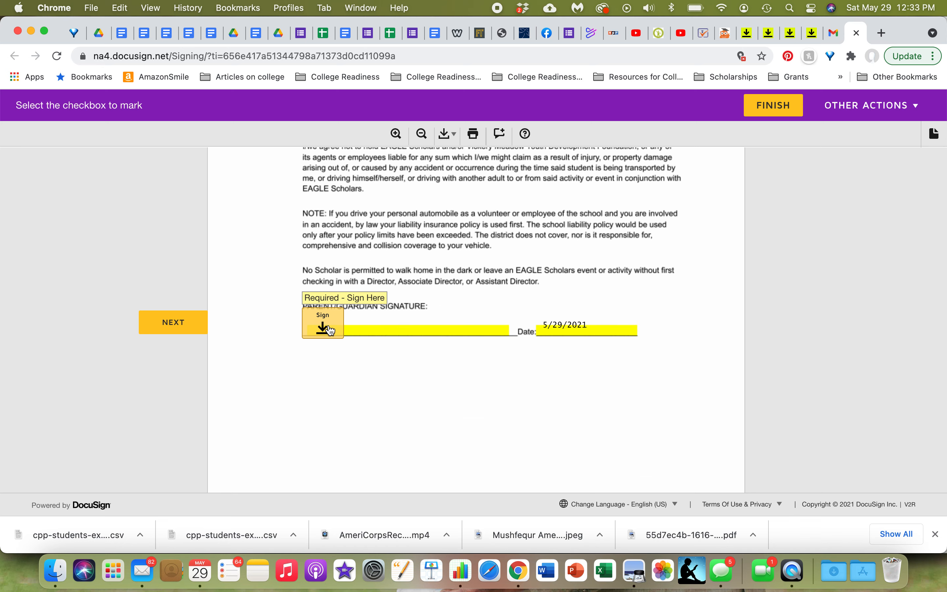
left_click(331, 331)
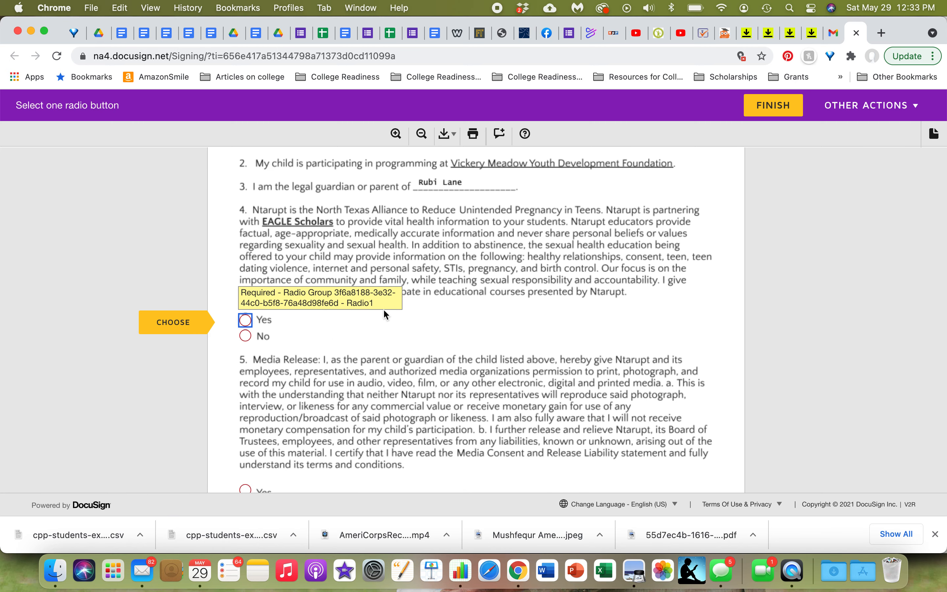
Step: Select Yes for permission to take part in Ntarupt's educational courses on the Parental Permission Form
scroll(386, 313, "up", 3)
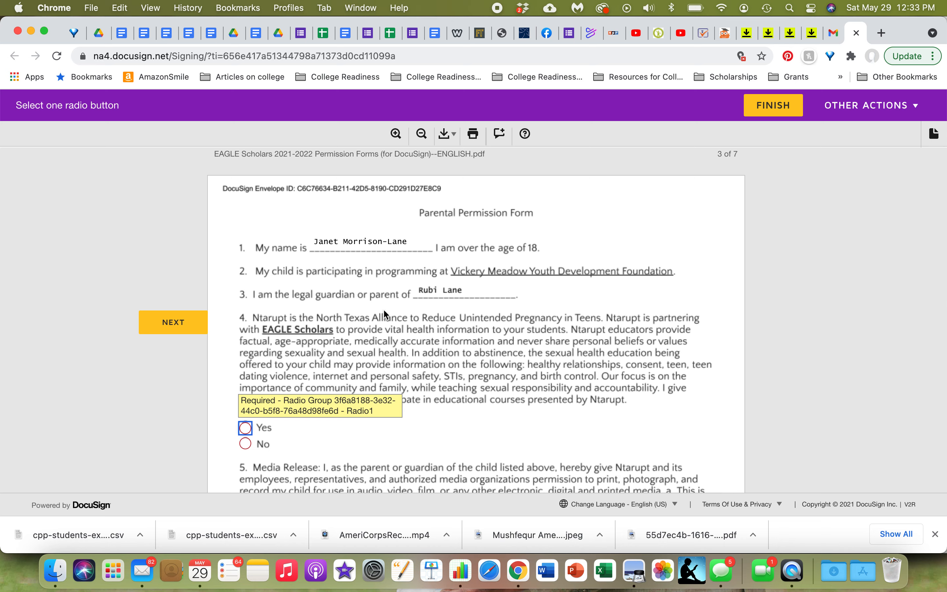
scroll(385, 313, "down", 2)
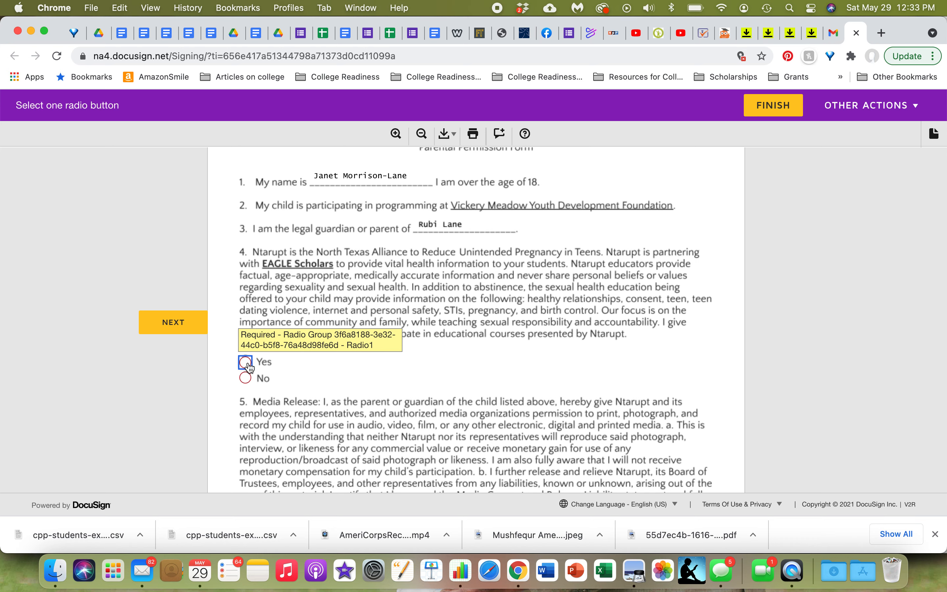
left_click(246, 378)
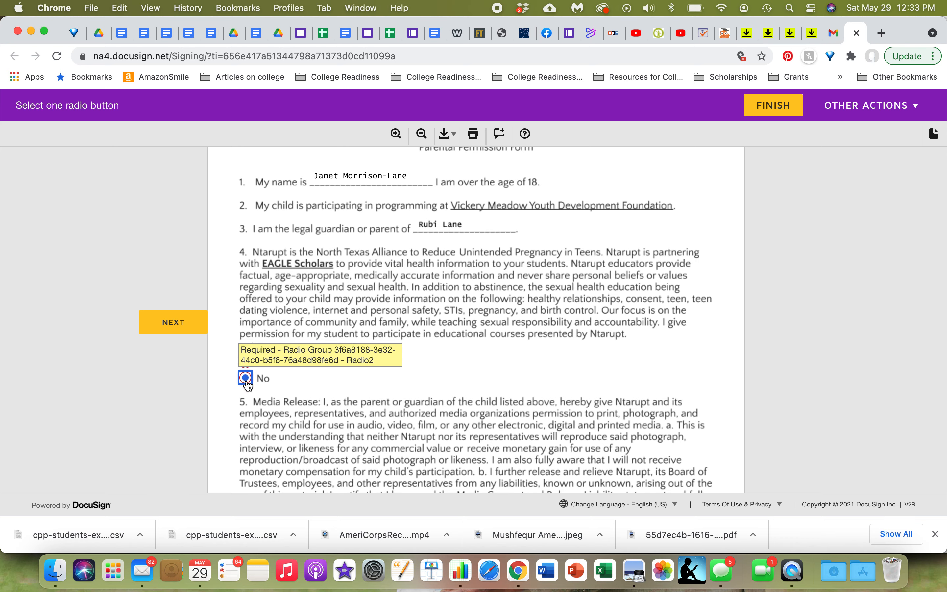
left_click(251, 363)
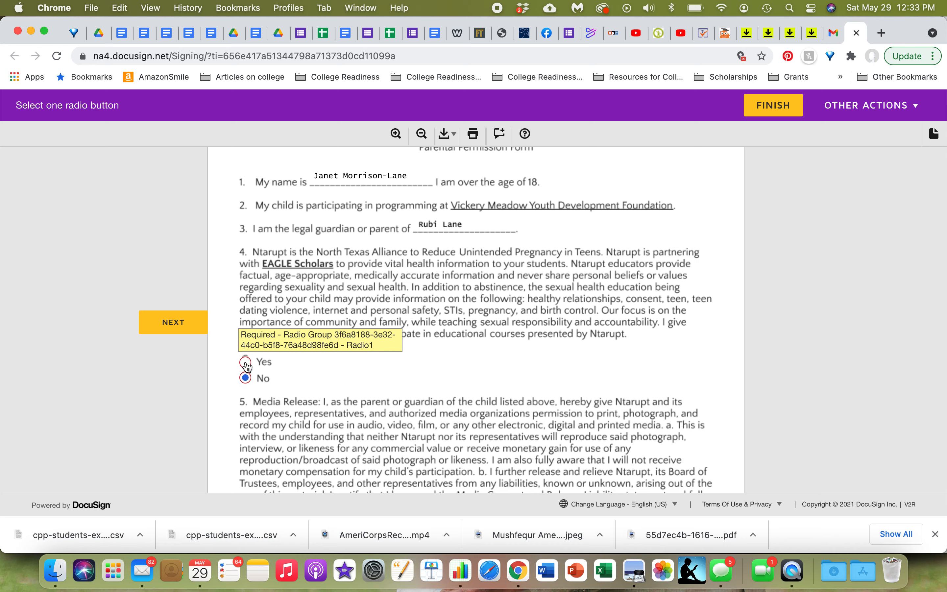
left_click(164, 317)
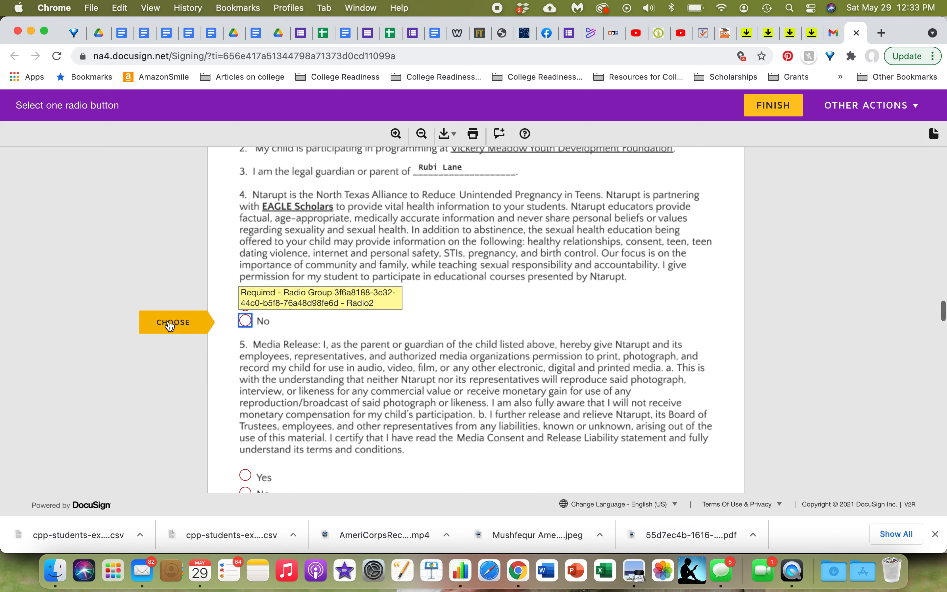
left_click(247, 321)
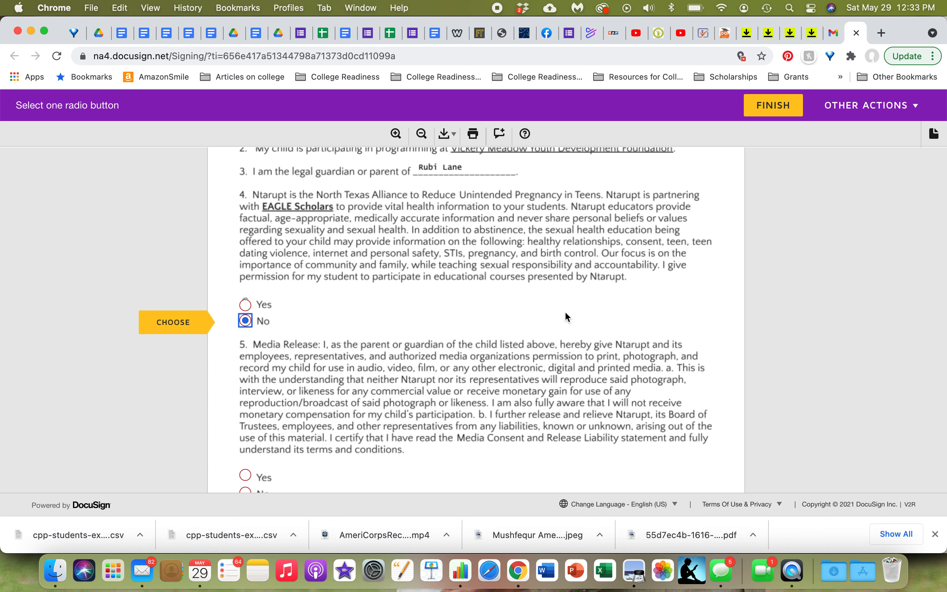
left_click(246, 306)
scroll(543, 301, "down", 3)
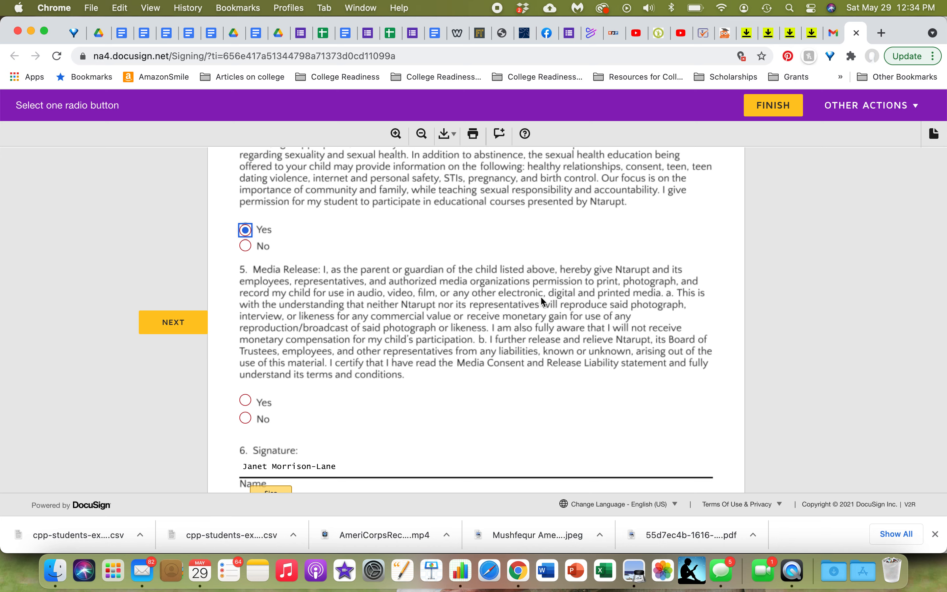
Step: Select Yes for the Media Release question on the Parental Permission Form
scroll(540, 296, "down", 2)
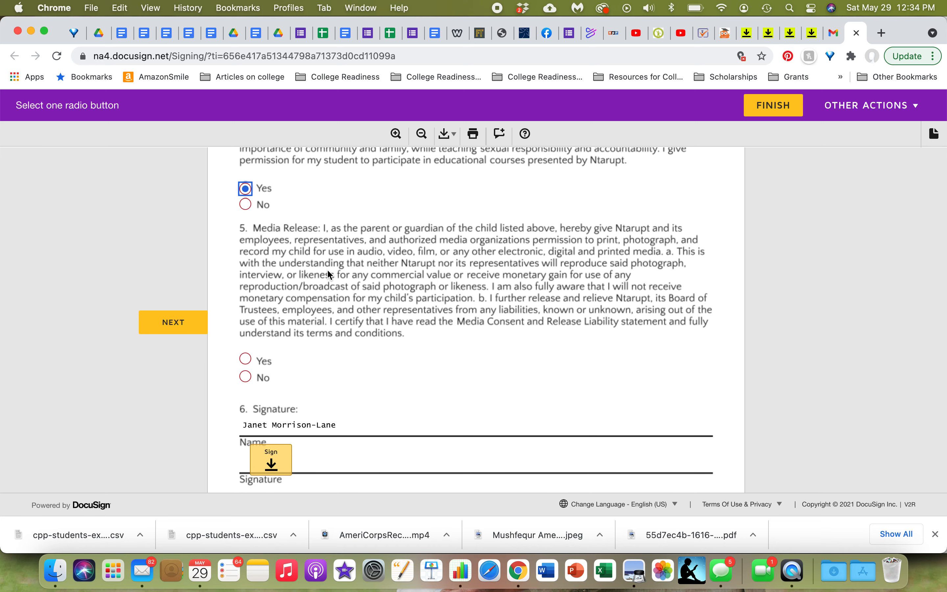
left_click(246, 359)
left_click(245, 377)
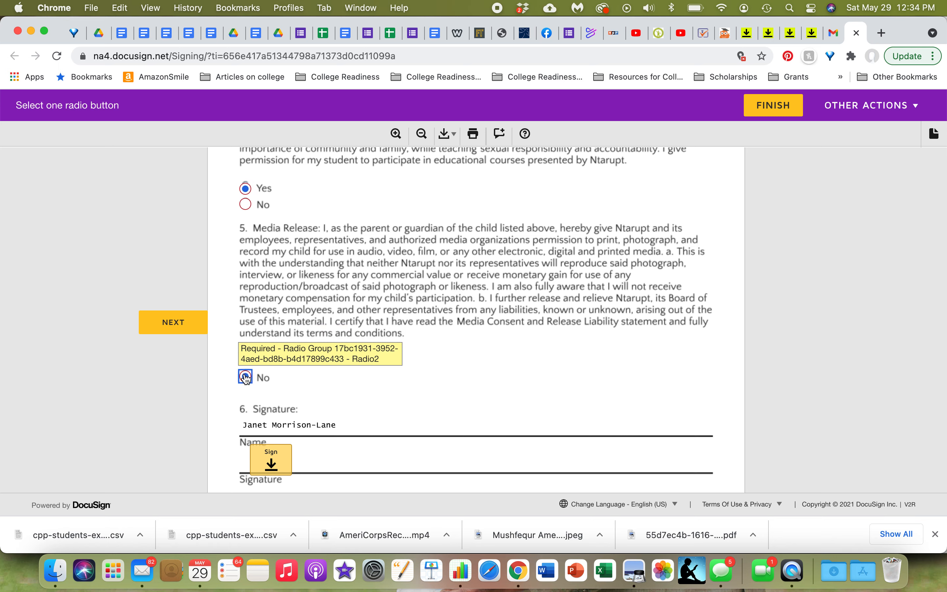
left_click(245, 360)
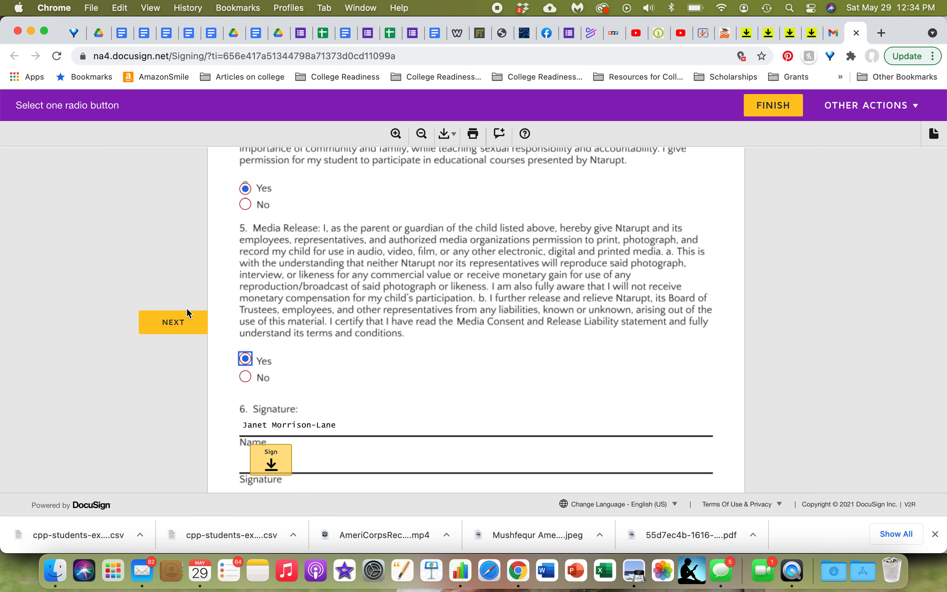
Step: Sign the signature field in section 6 of the Parental Permission Form
left_click(178, 318)
left_click(178, 318)
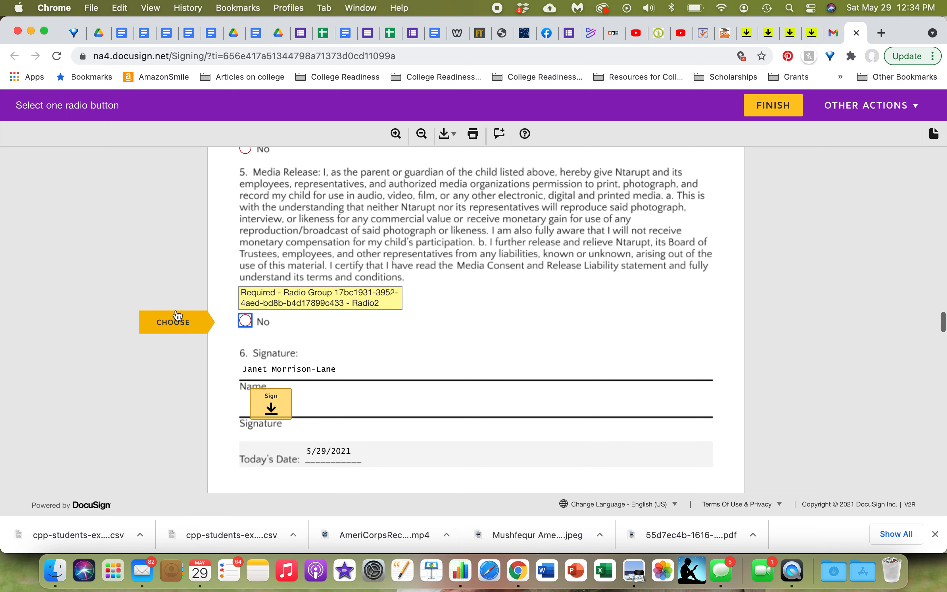
left_click(274, 322)
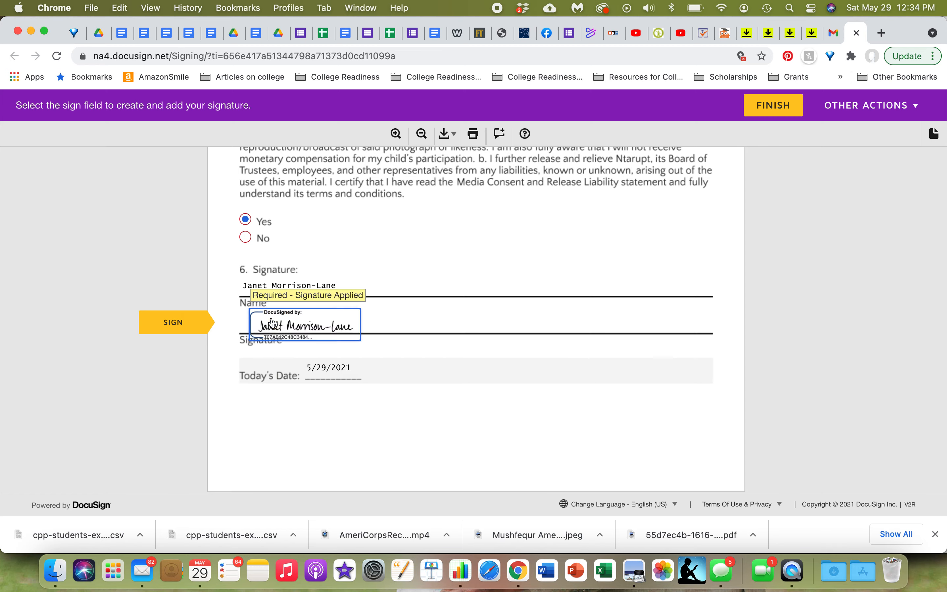
Step: Move on to the medical consent form and enter "none" for allergic reactions and for medications
scroll(401, 271, "up", 7)
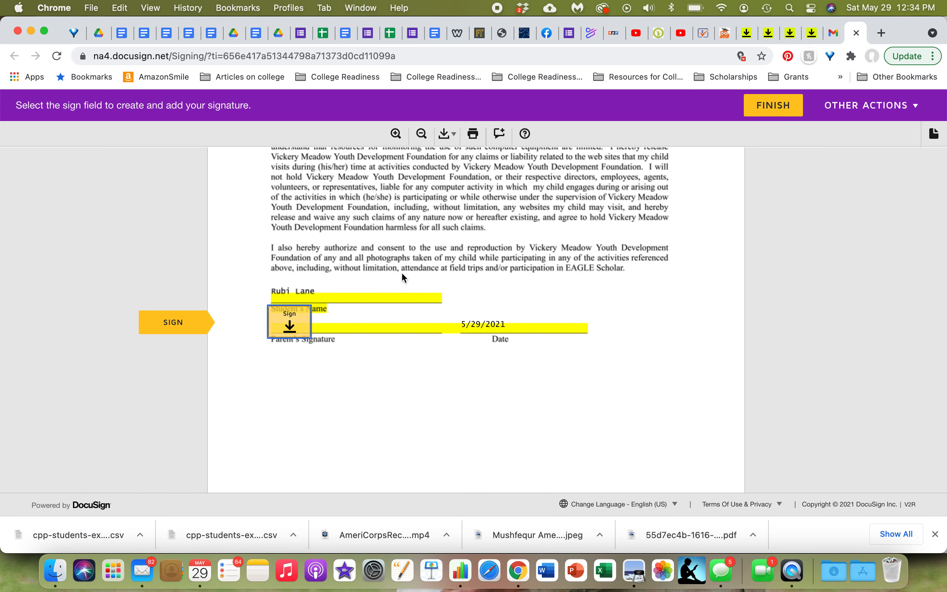
scroll(401, 271, "down", 2)
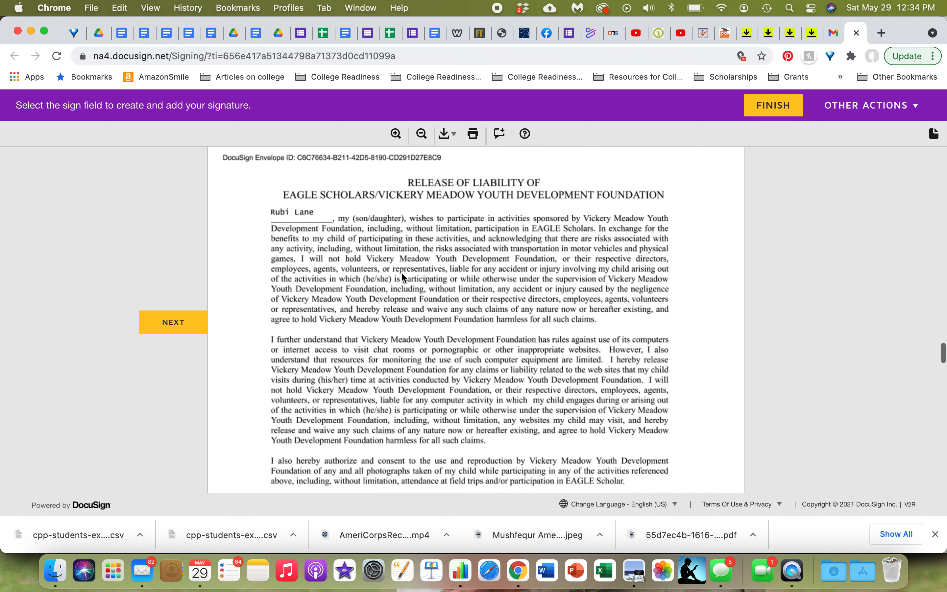
scroll(401, 273, "up", 1)
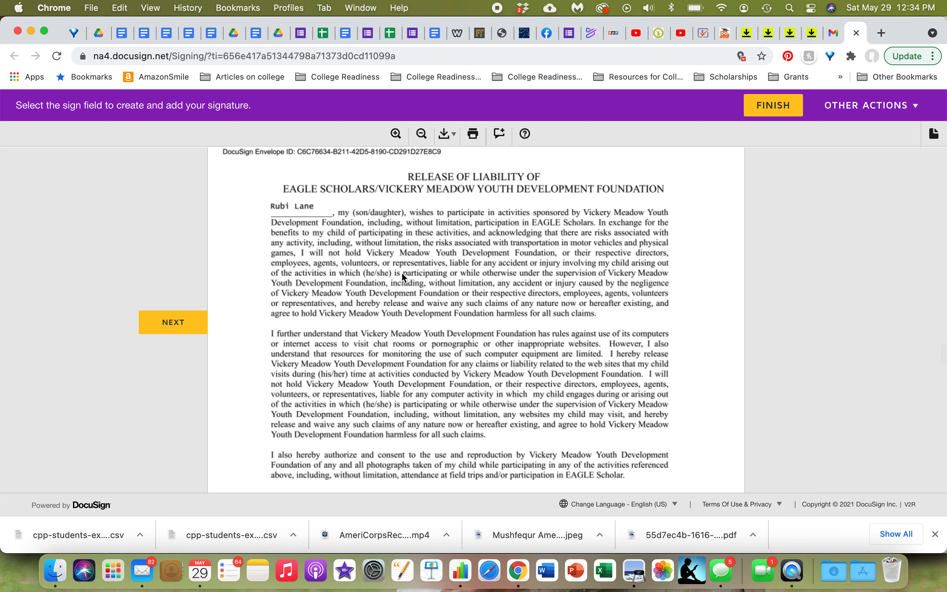
scroll(401, 271, "down", 1)
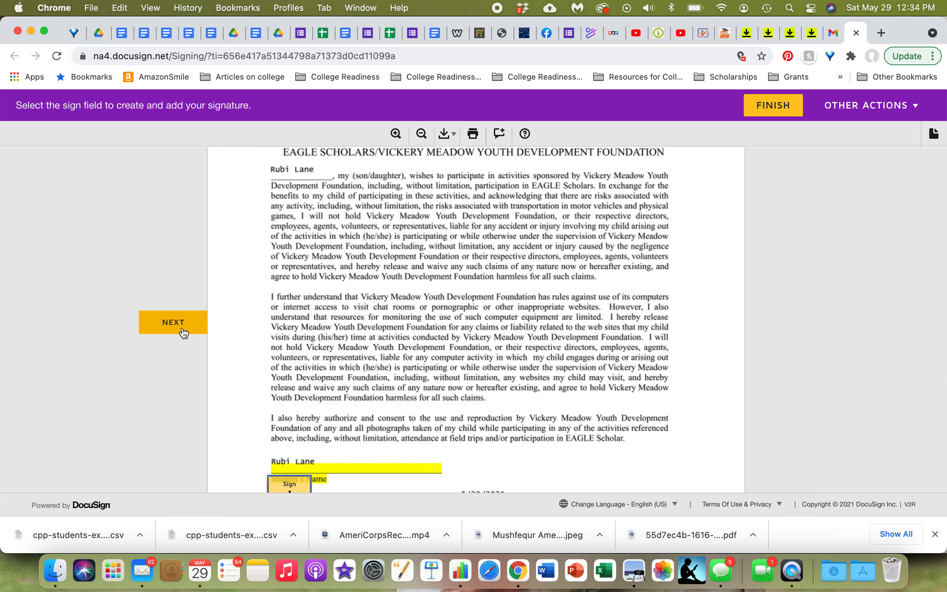
left_click(184, 331)
scroll(326, 250, "up", 5)
scroll(325, 250, "down", 8)
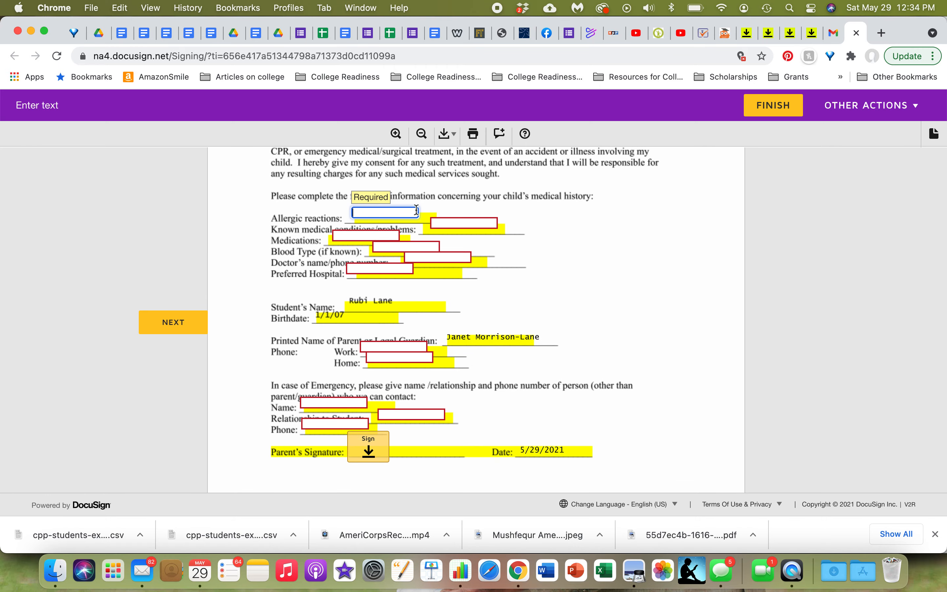
scroll(417, 213, "up", 5)
scroll(417, 211, "up", 6)
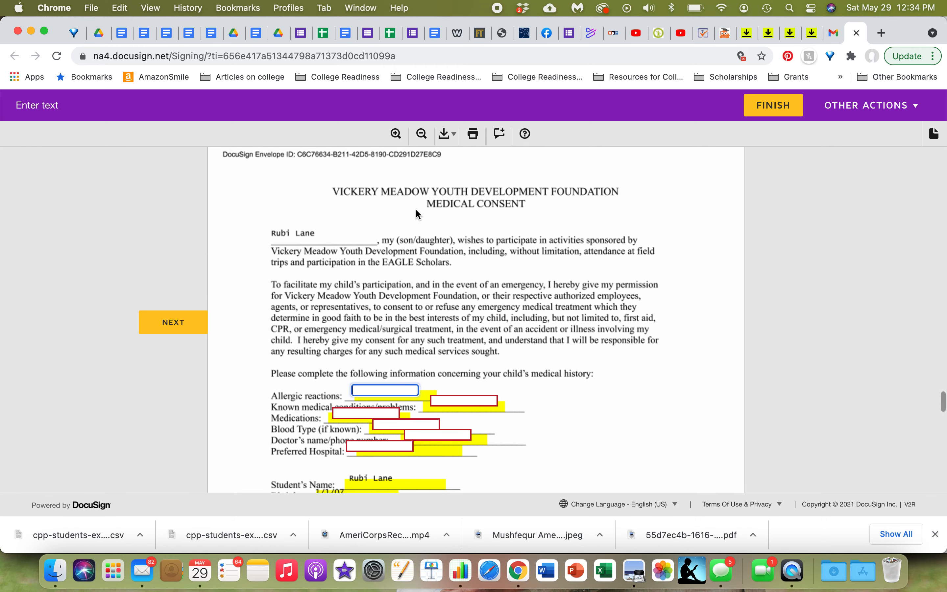
scroll(416, 210, "down", 1)
scroll(416, 208, "down", 2)
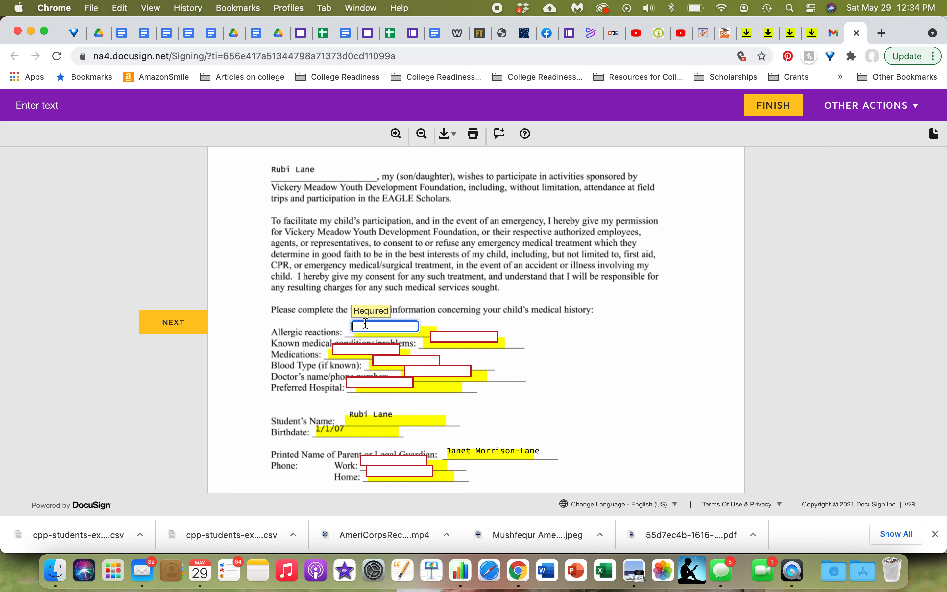
type("none")
key("Tab")
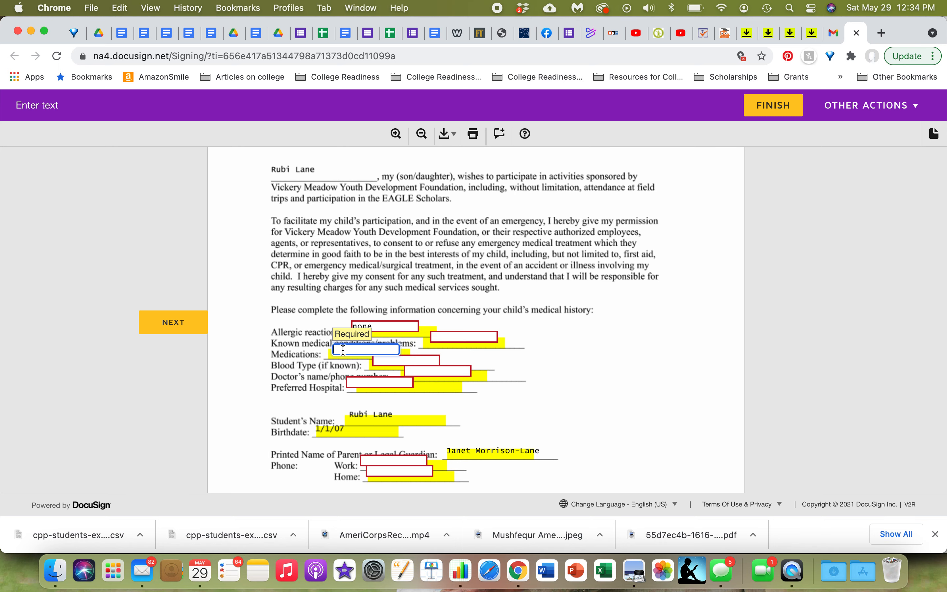
type("none")
left_click(461, 336)
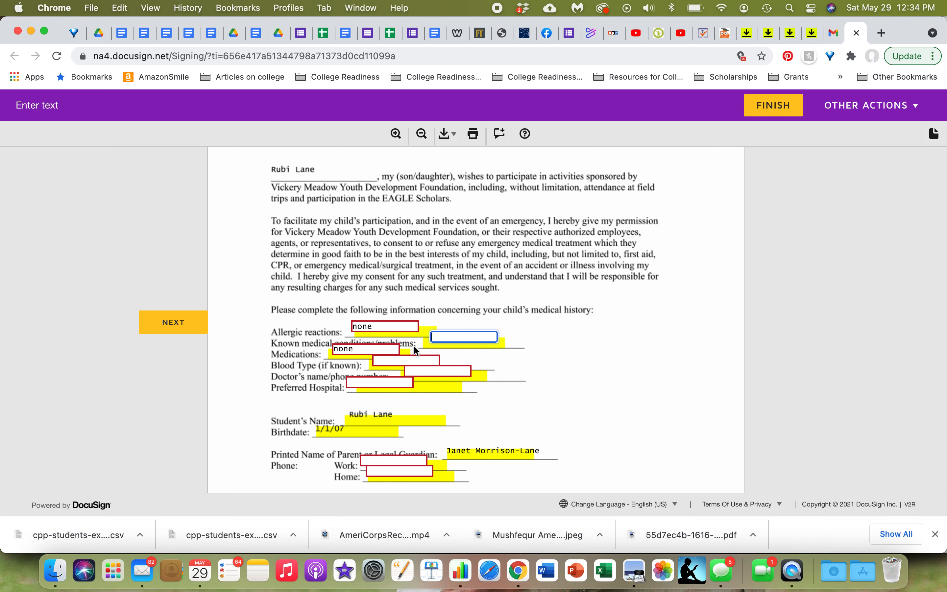
Step: Enter "none" for known medical conditions and "don't know" for blood type on the medical form
type("none")
left_click(406, 360)
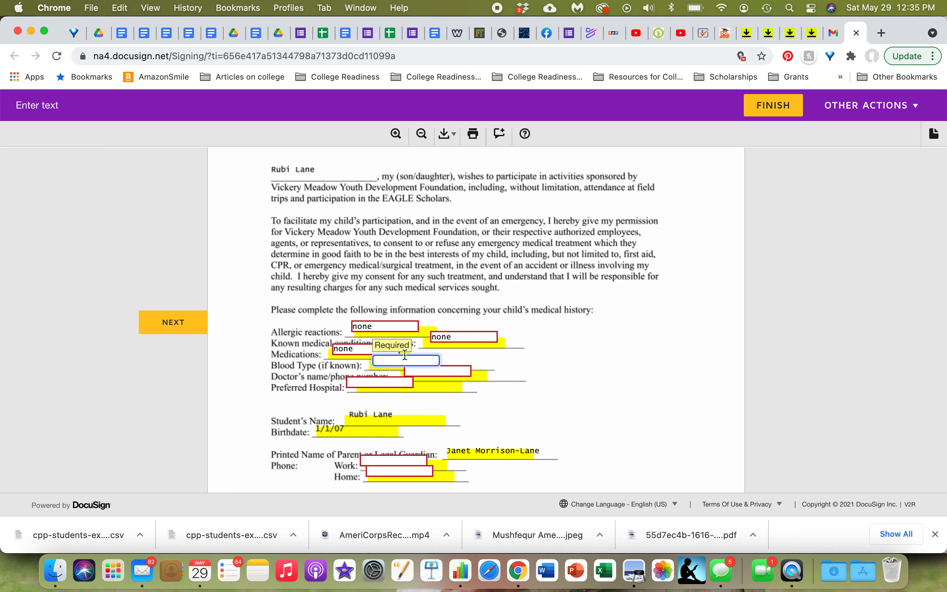
type("don't know")
Step: Enter "don't know" for the doctor's name/phone number and "n/a" for the preferred hospital
left_click(416, 372)
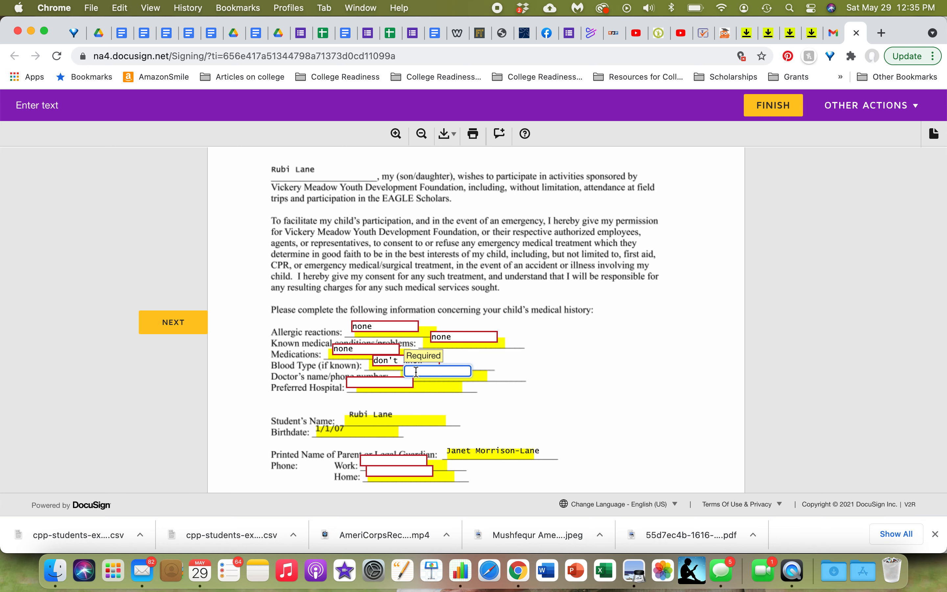
type("don't know")
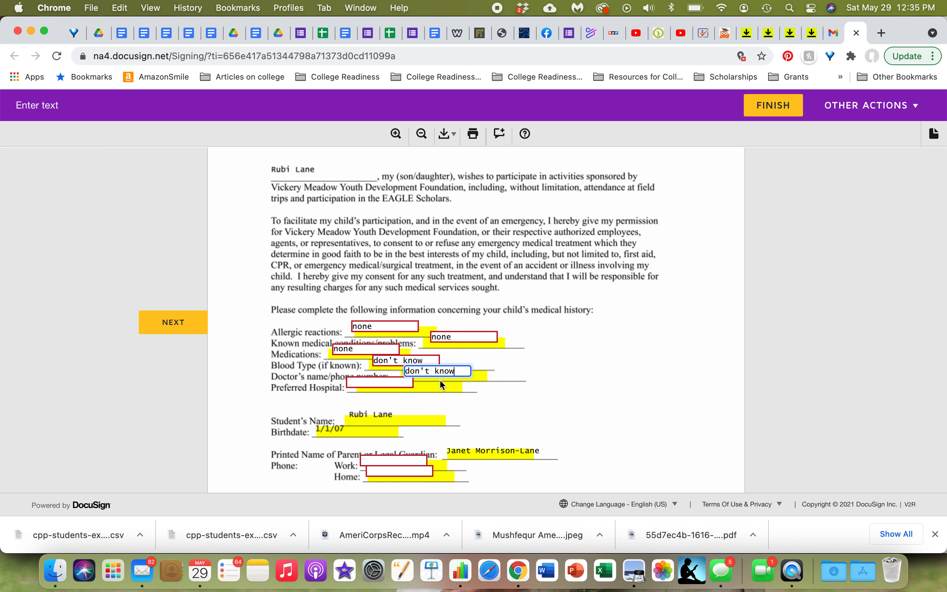
left_click(377, 382)
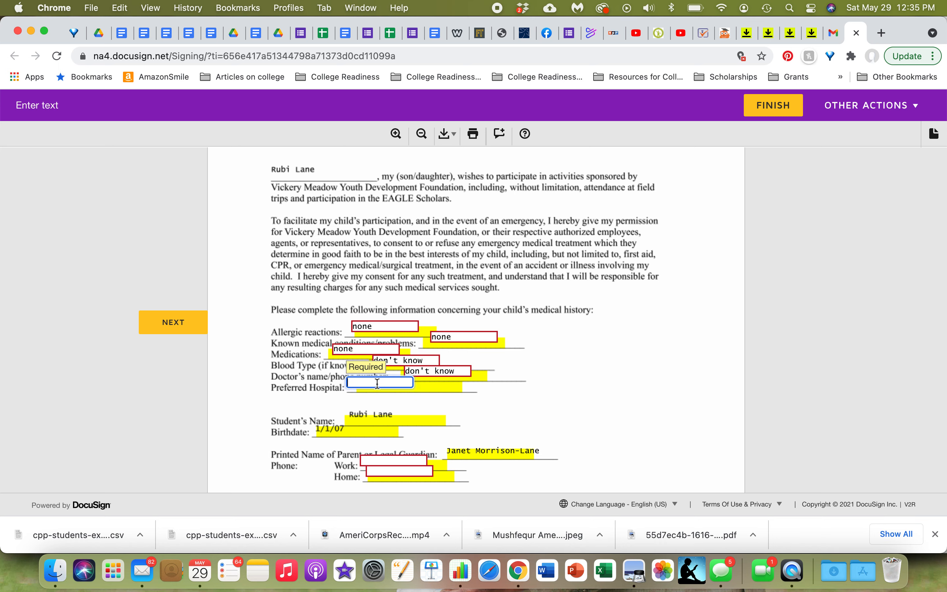
type("n/a")
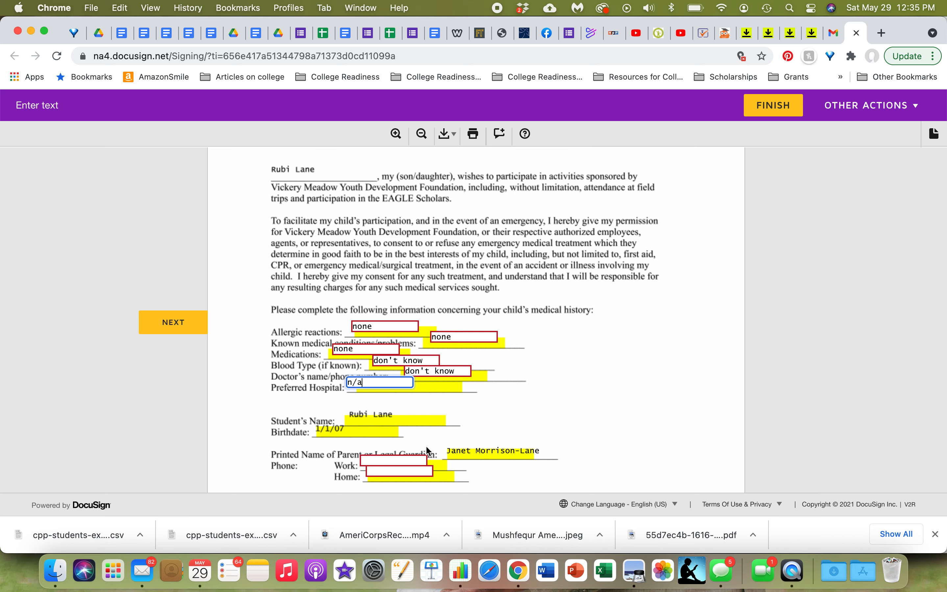
key("Tab")
Step: Fill in the parent's work phone number and enter "n/a" for the home phone
scroll(559, 384, "down", 3)
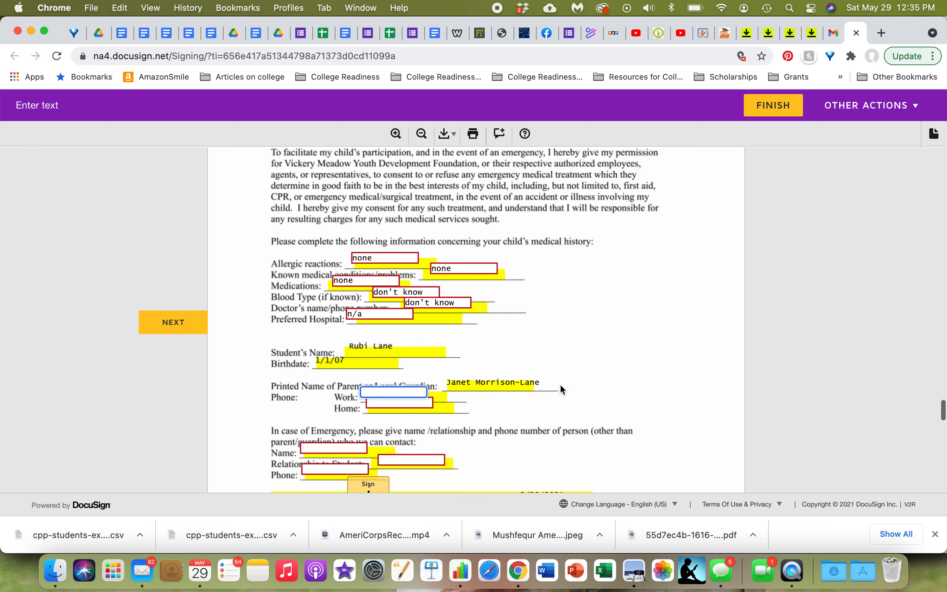
scroll(560, 383, "down", 2)
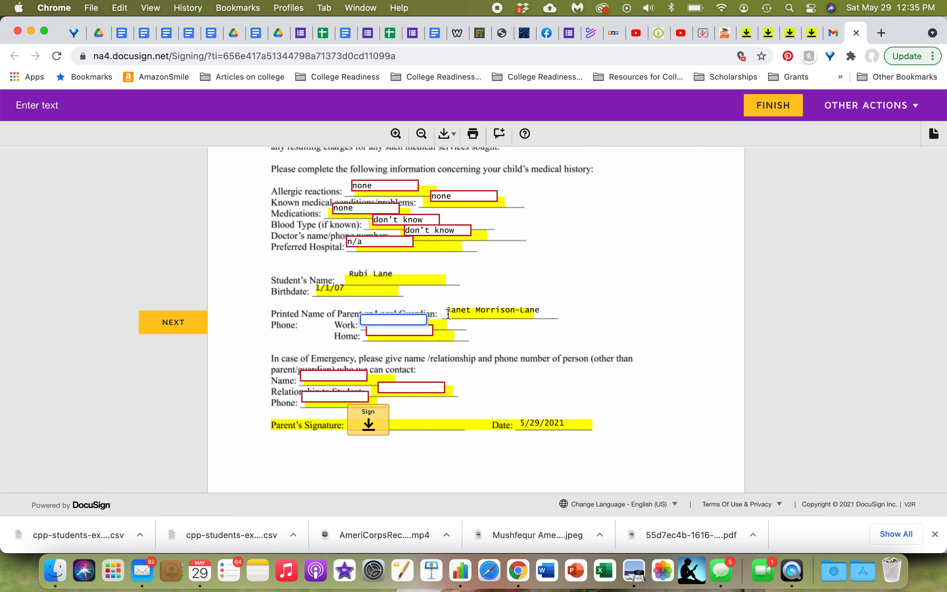
left_click(379, 330)
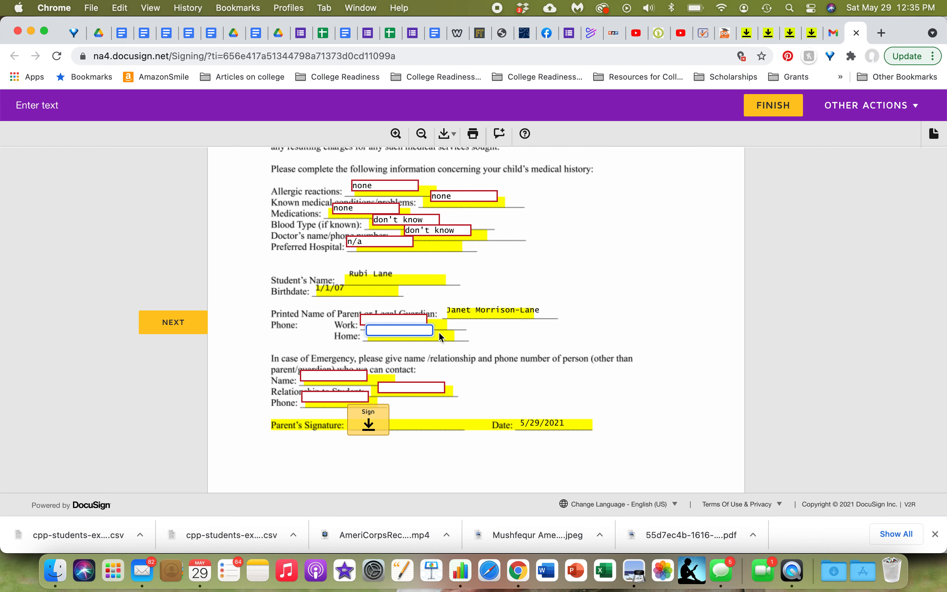
key("shift+Tab")
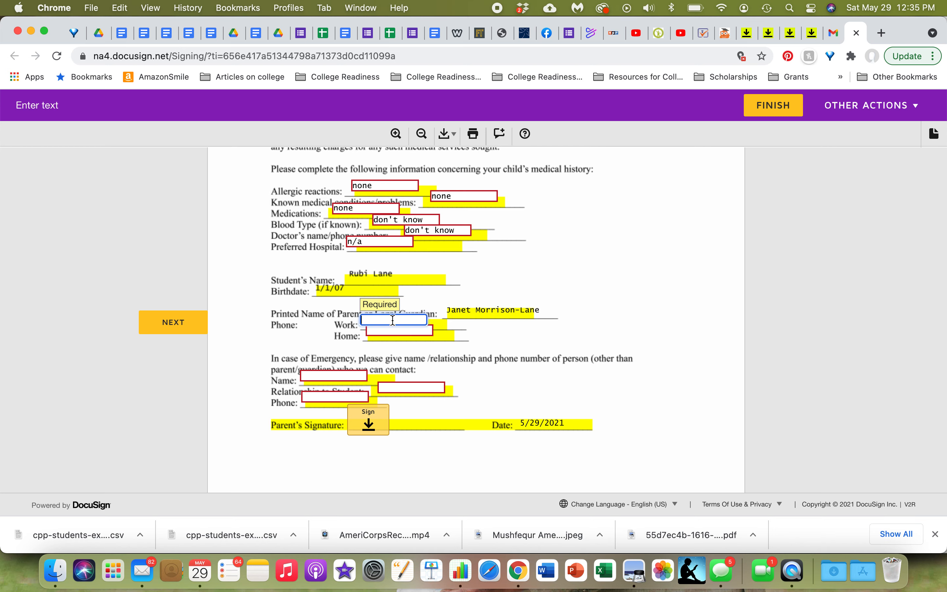
type("214444444")
key("Tab")
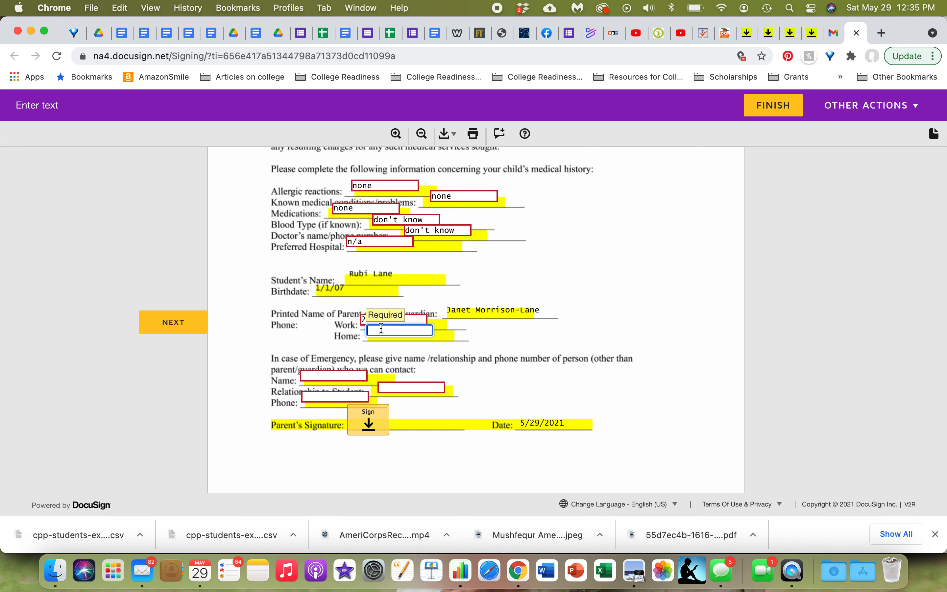
type("4")
key("BackSpace")
type("214")
key("BackSpace")
key("BackSpace")
key("BackSpace")
type("n/a")
Step: Fill in the emergency contact's name, relationship "uncle", and the contact's phone number
left_click(321, 372)
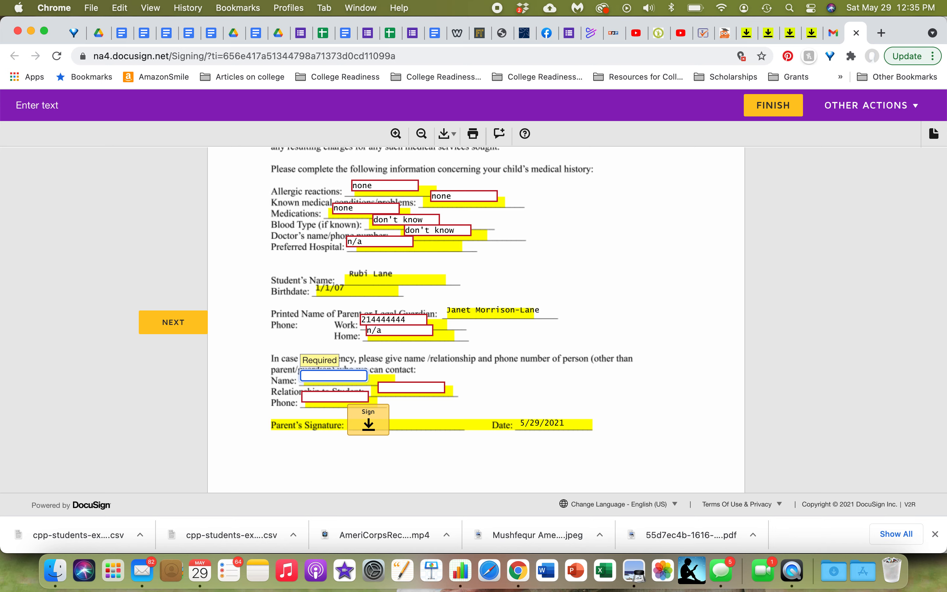
type("John")
key("Tab")
left_click(352, 380)
type("Doe")
left_click(386, 387)
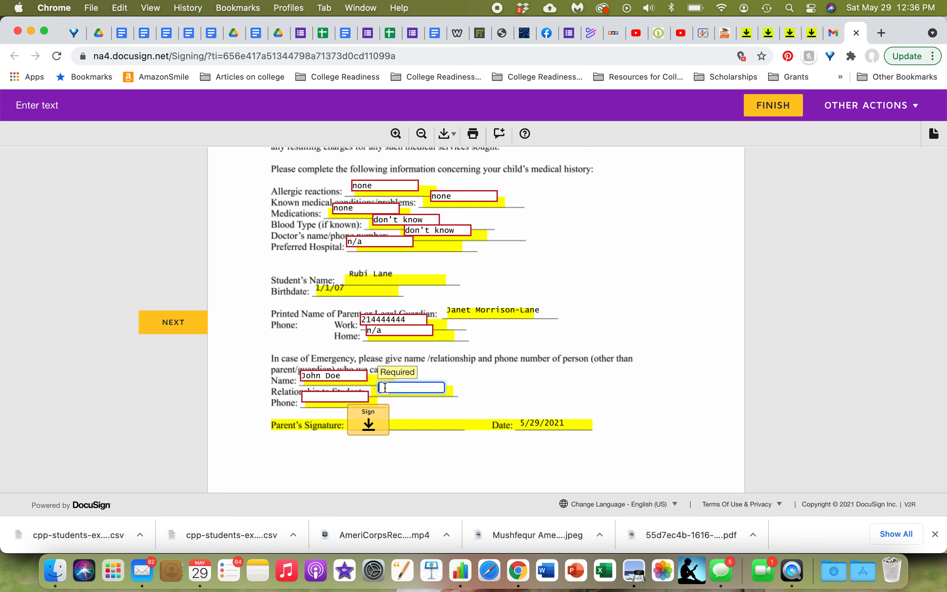
type("uncle")
left_click(350, 396)
type("214")
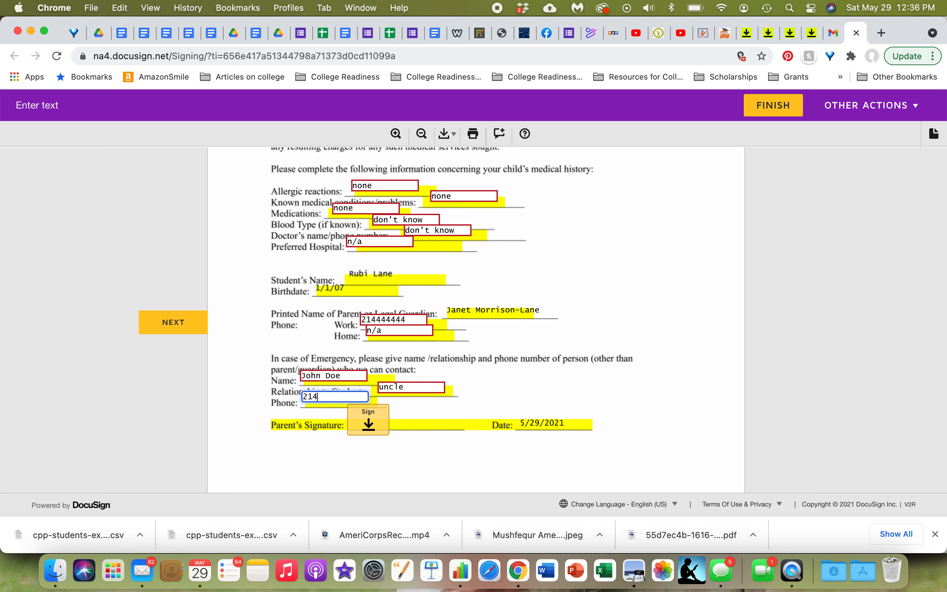
type("444444")
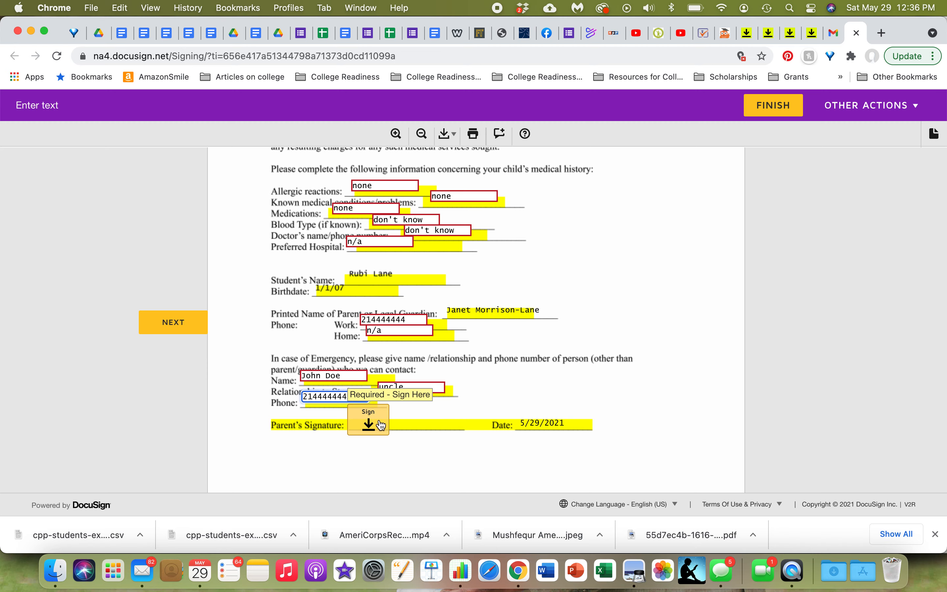
Step: Sign the parent signature fields on the medical consent form and the educational records disclosure consent
left_click(368, 425)
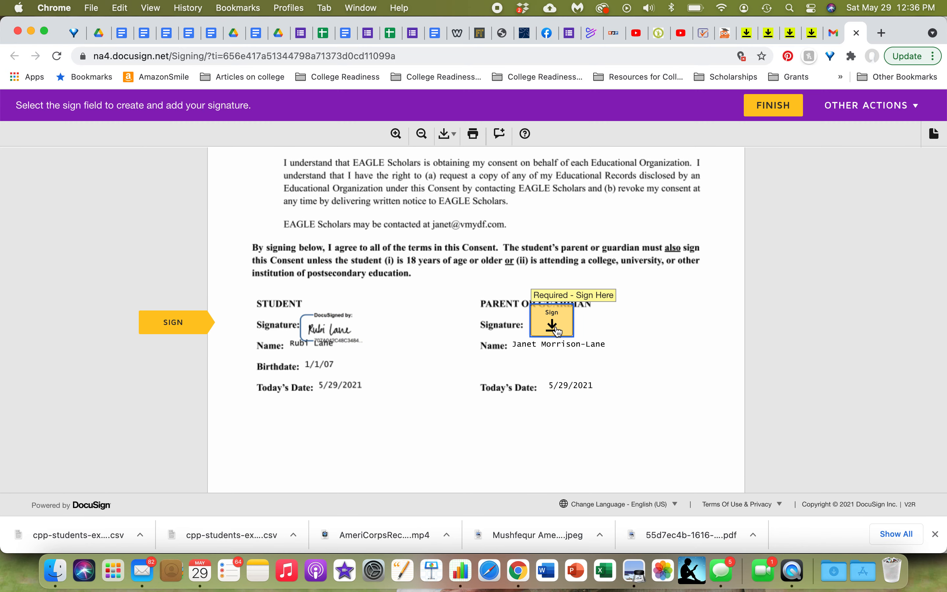
scroll(556, 329, "up", 10)
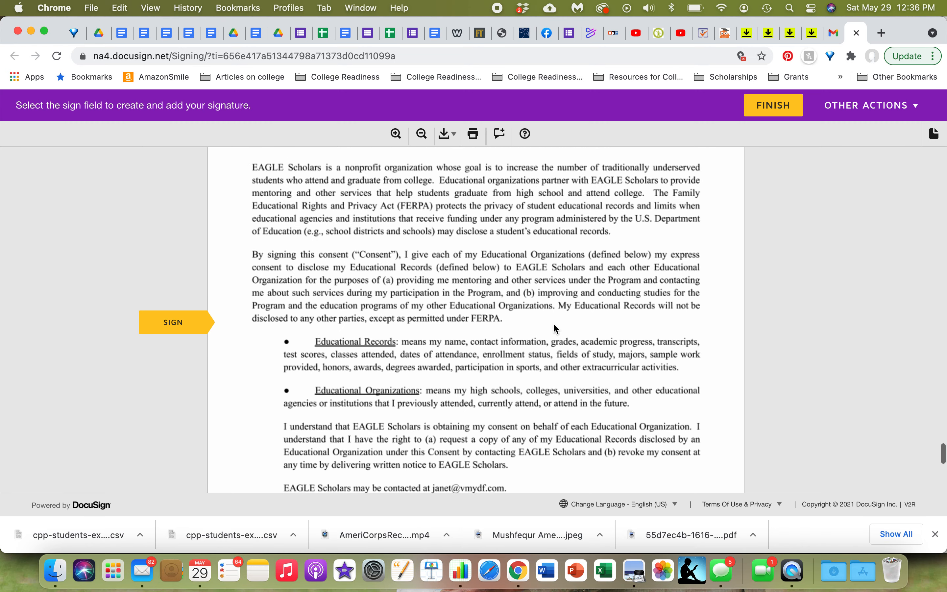
scroll(554, 325, "down", 3)
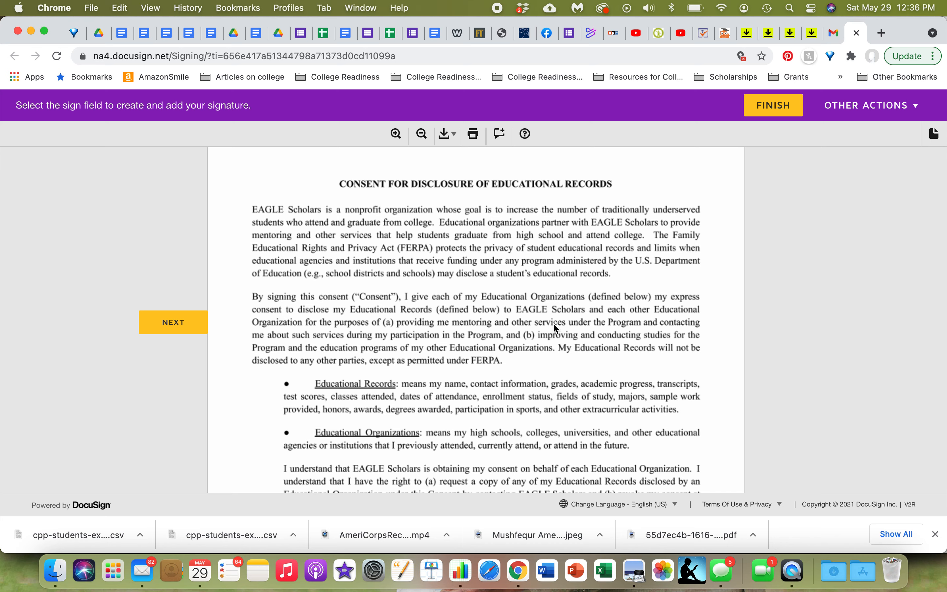
scroll(553, 328, "down", 3)
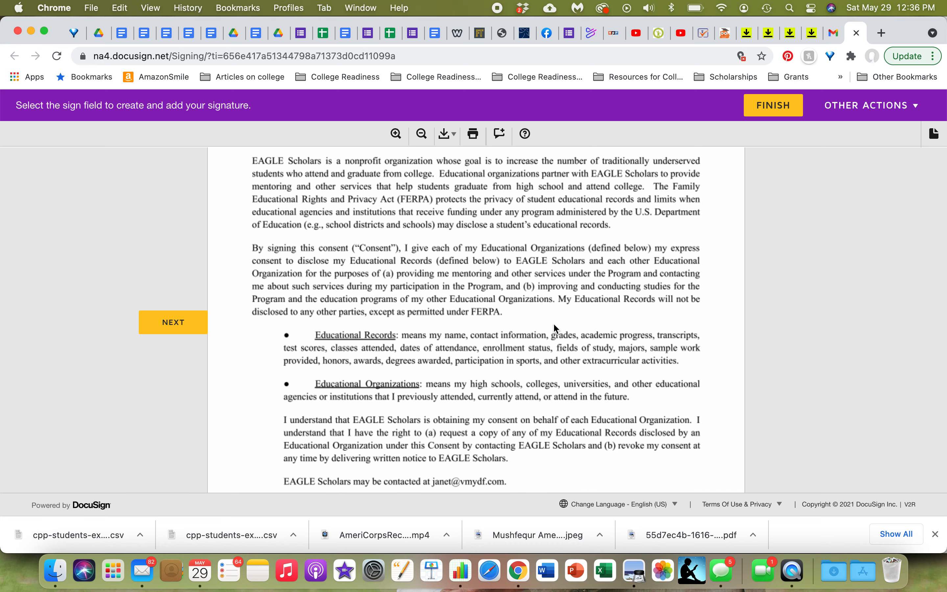
scroll(555, 325, "down", 4)
scroll(557, 329, "down", 8)
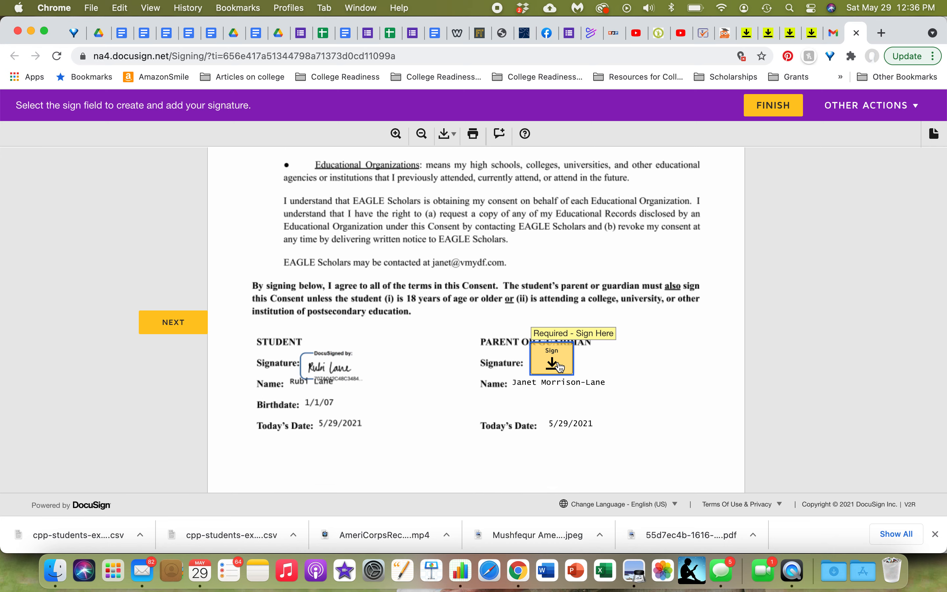
left_click(560, 365)
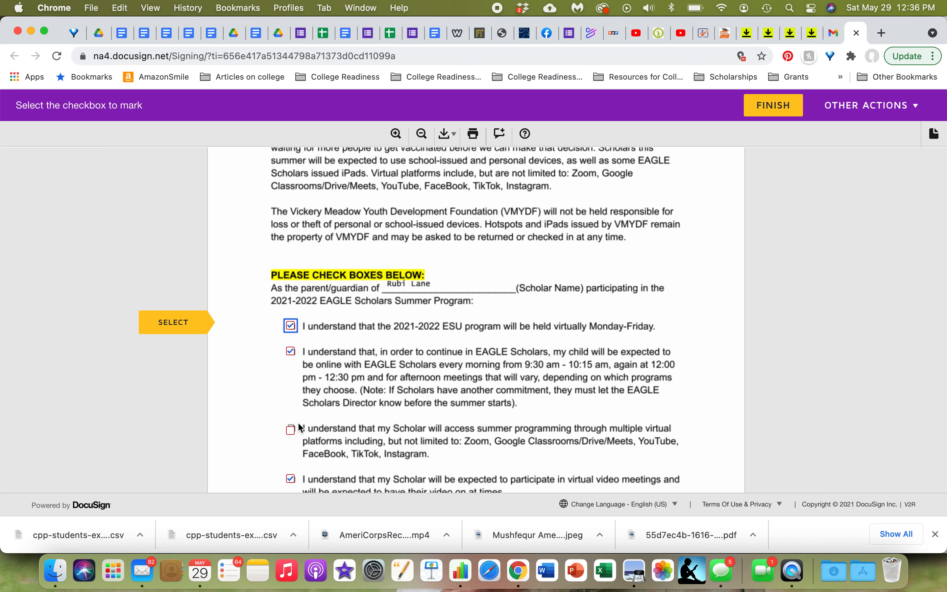
Step: Check the virtual platforms acknowledgement box and sign the remaining parent signature field on the photo release
left_click(291, 430)
scroll(426, 417, "down", 10)
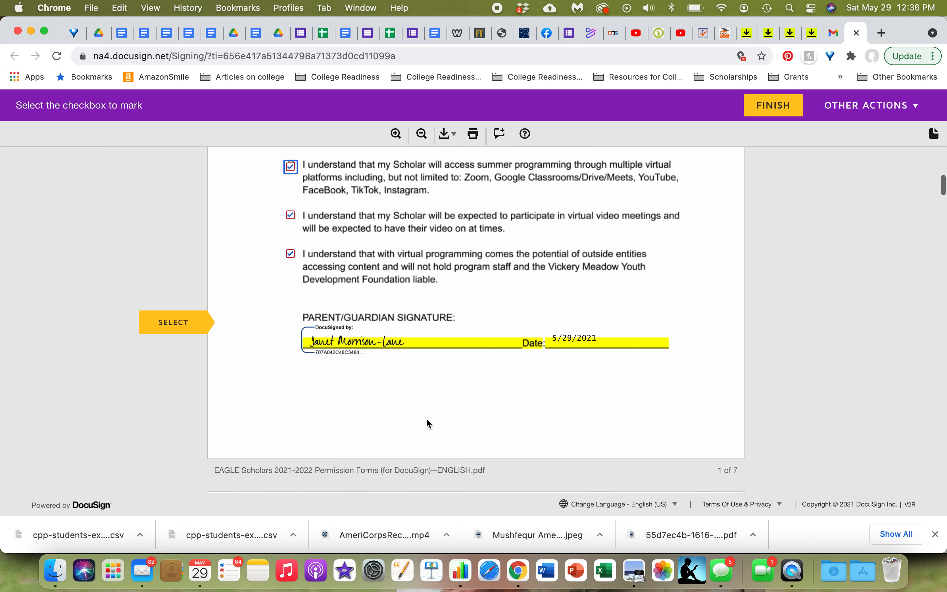
left_click(190, 333)
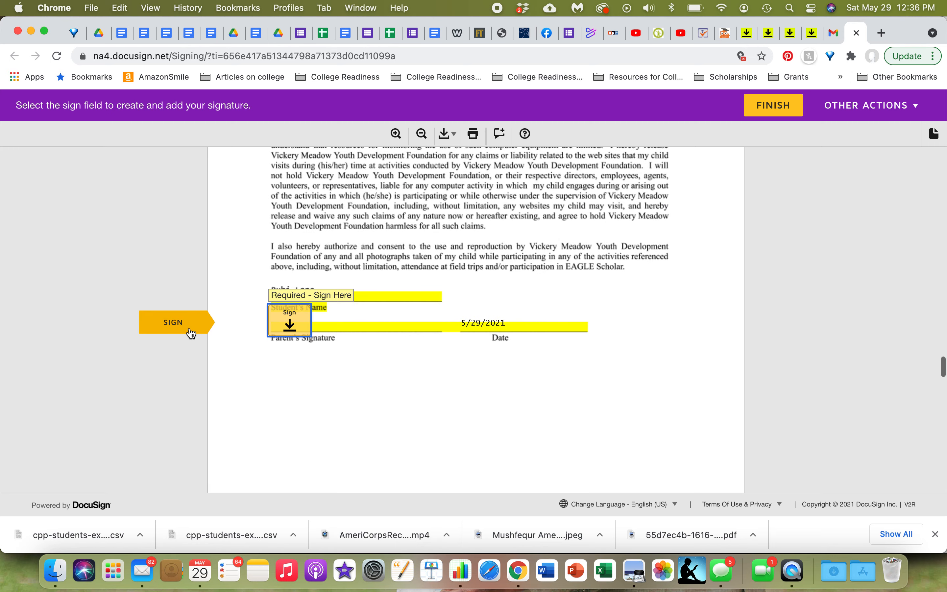
left_click(297, 322)
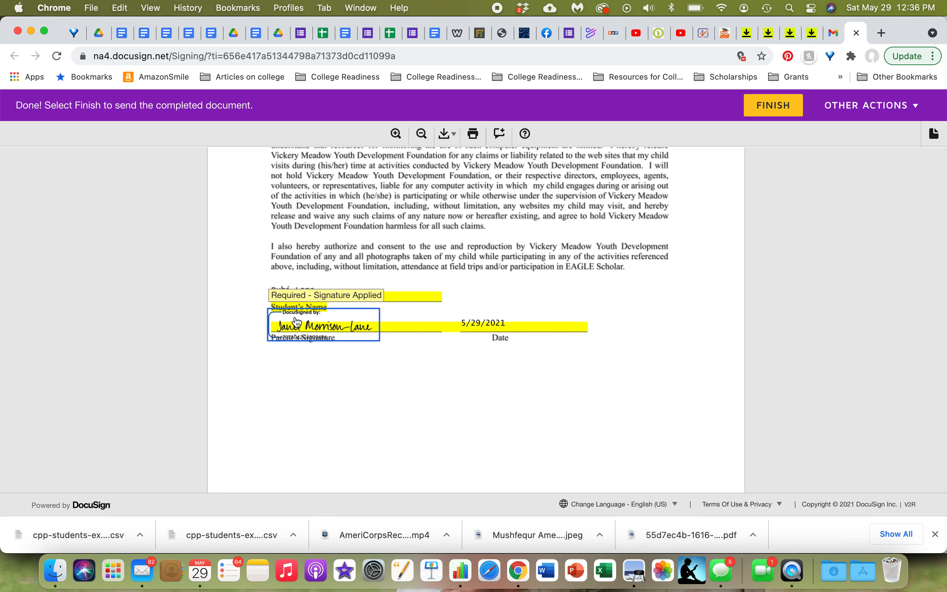
left_click(298, 322)
left_click(292, 322)
Step: Finish the signing and decline saving a copy with a DocuSign account
scroll(488, 376, "up", 10)
scroll(488, 377, "down", 15)
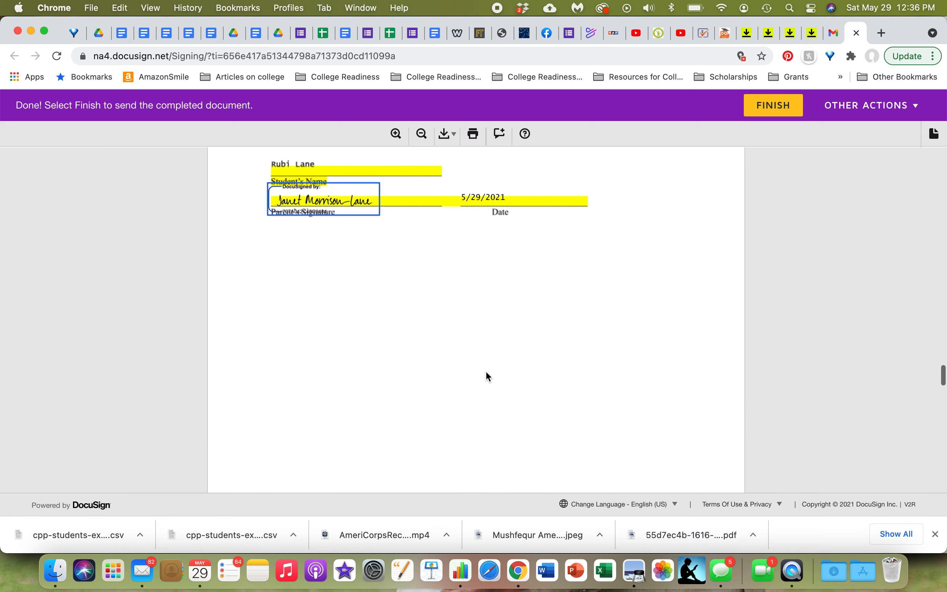
scroll(487, 374, "down", 20)
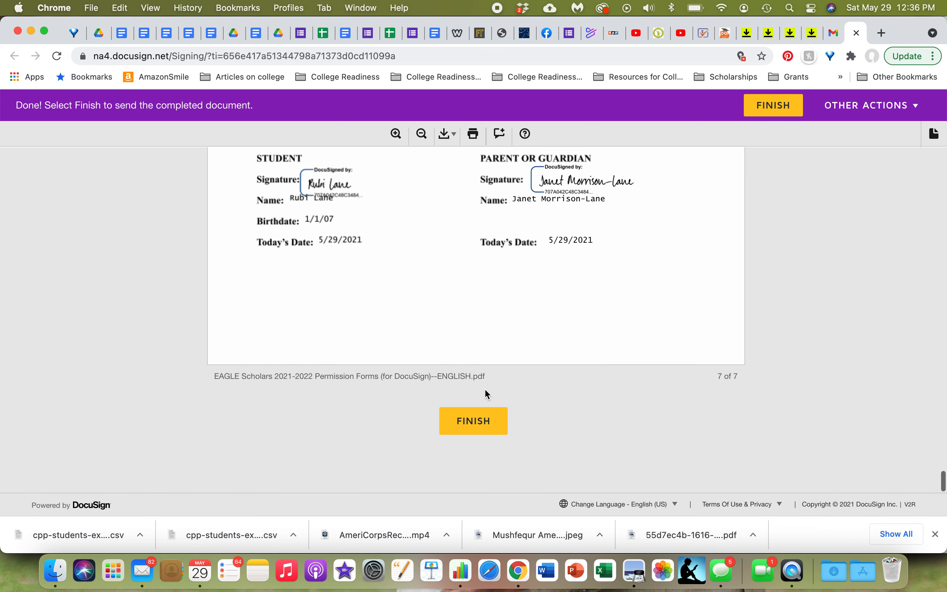
left_click(474, 429)
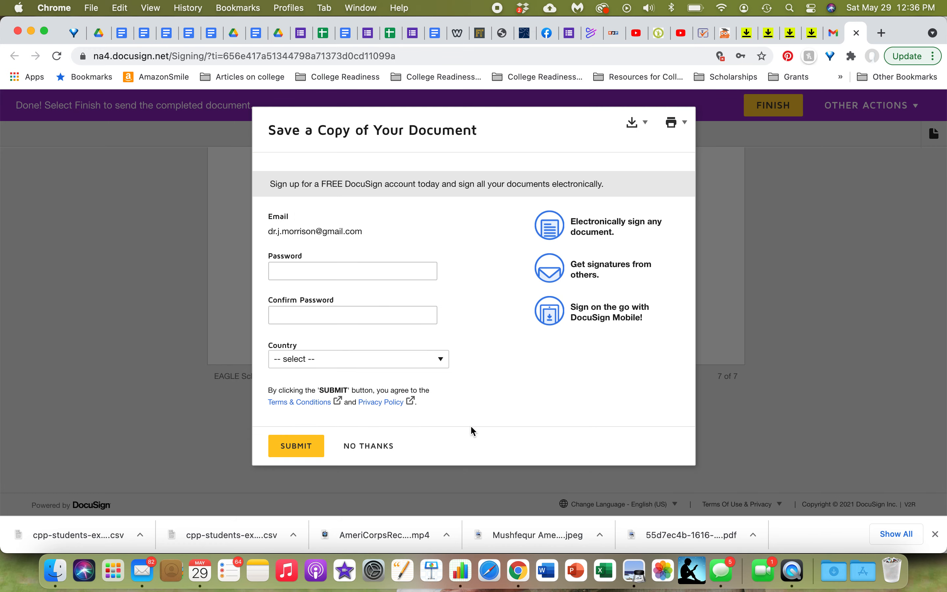
left_click(380, 452)
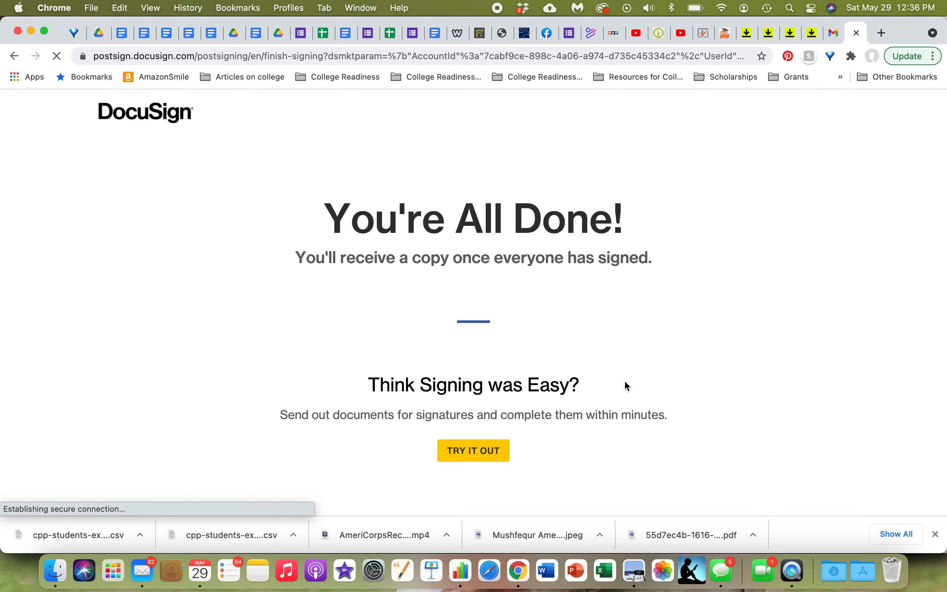